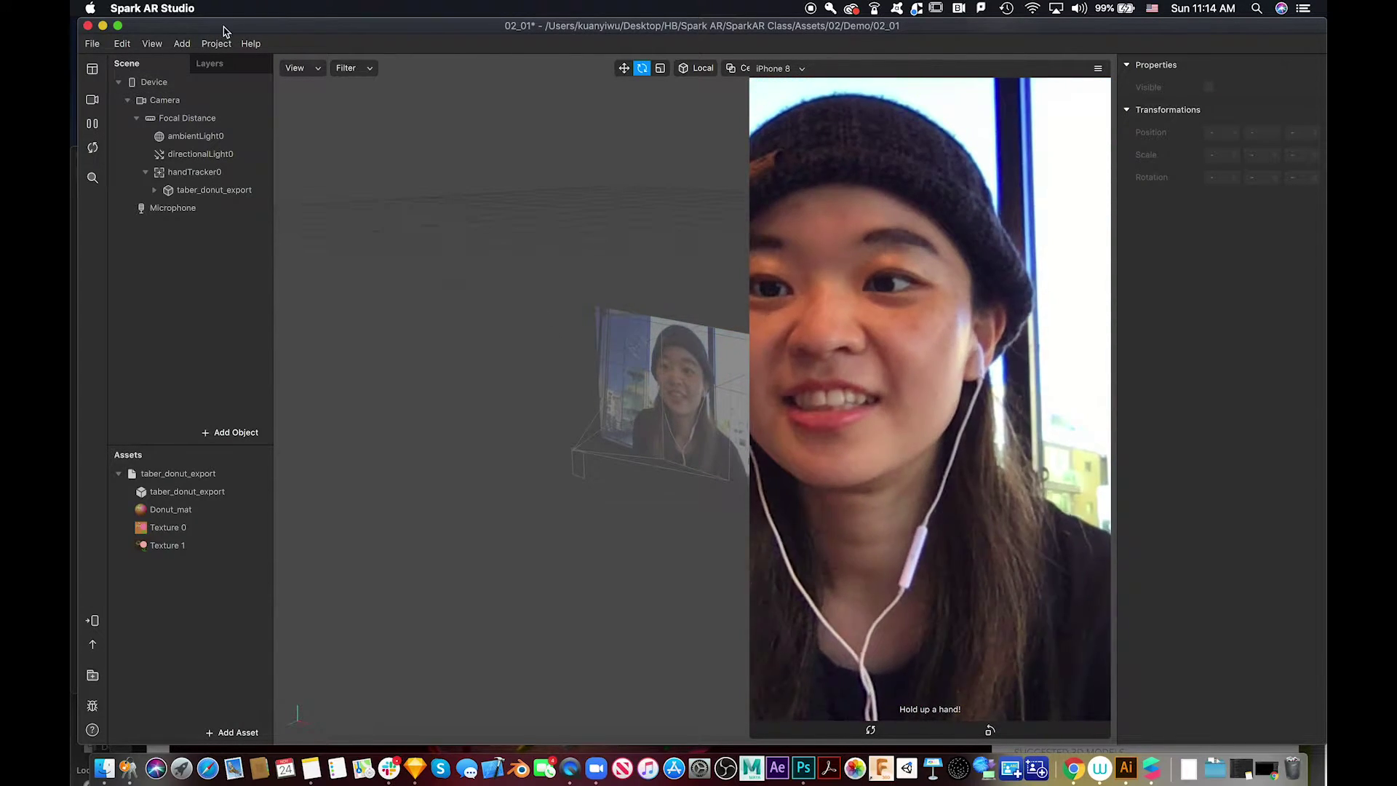
Step: Create a new Untitled project from the File menu while the 02_01 demo stays open
{"action": "left_click", "coordinate": [92, 45]}
{"action": "left_click", "coordinate": [117, 67]}
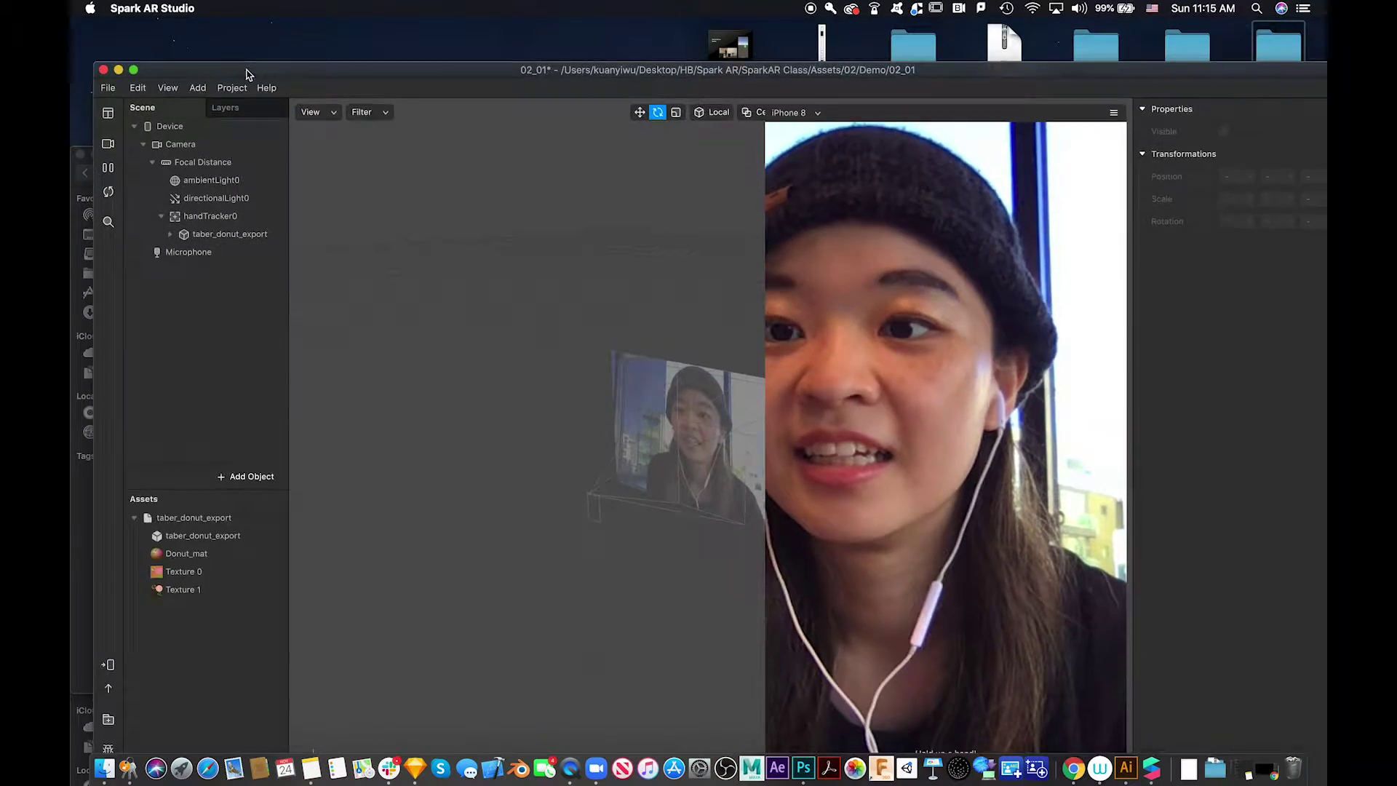
Step: Minimize the demo window and move and resize the Untitled window to fill the screen
{"action": "left_click_drag", "start_coordinate": [249, 73], "coordinate": [272, 31]}
{"action": "left_click", "coordinate": [140, 27]}
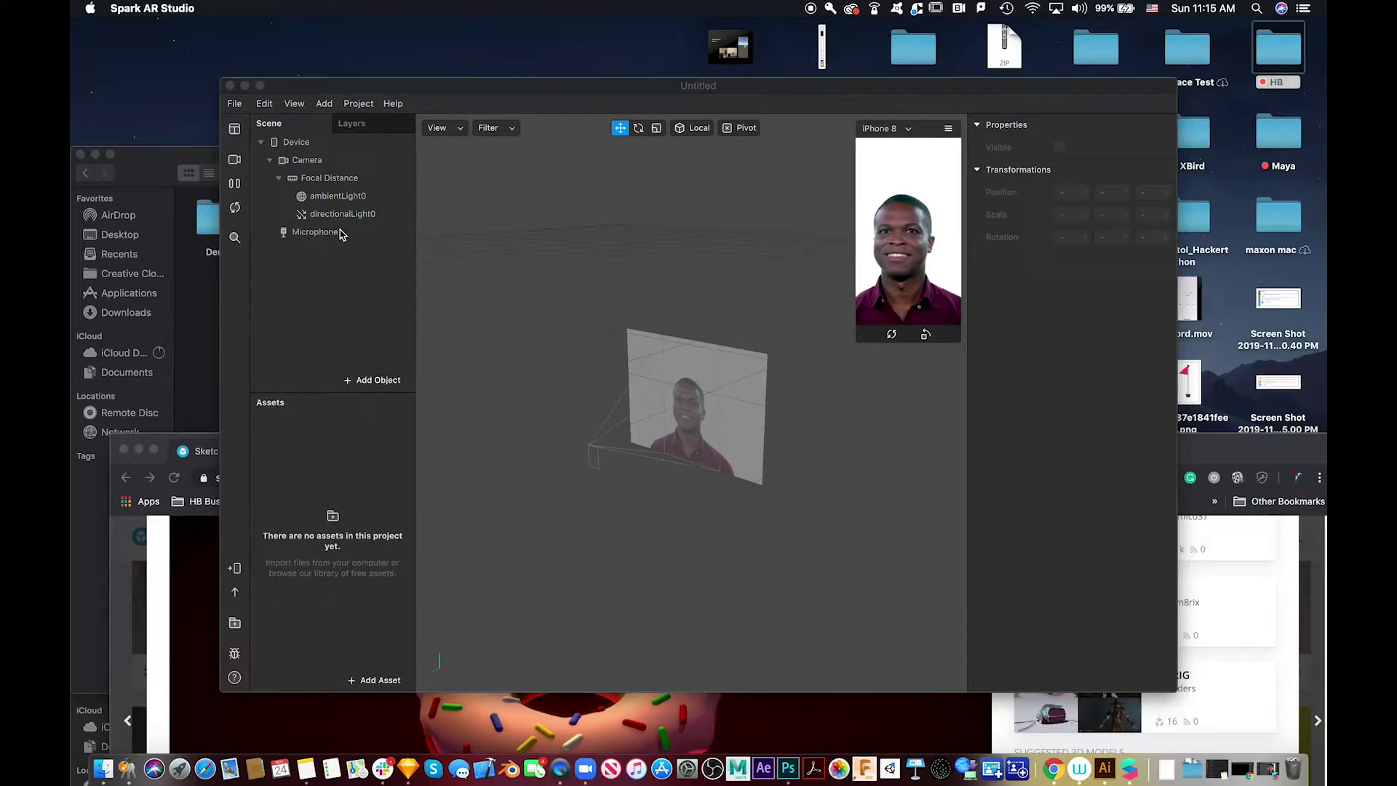
{"action": "left_click_drag", "start_coordinate": [619, 88], "coordinate": [461, 29]}
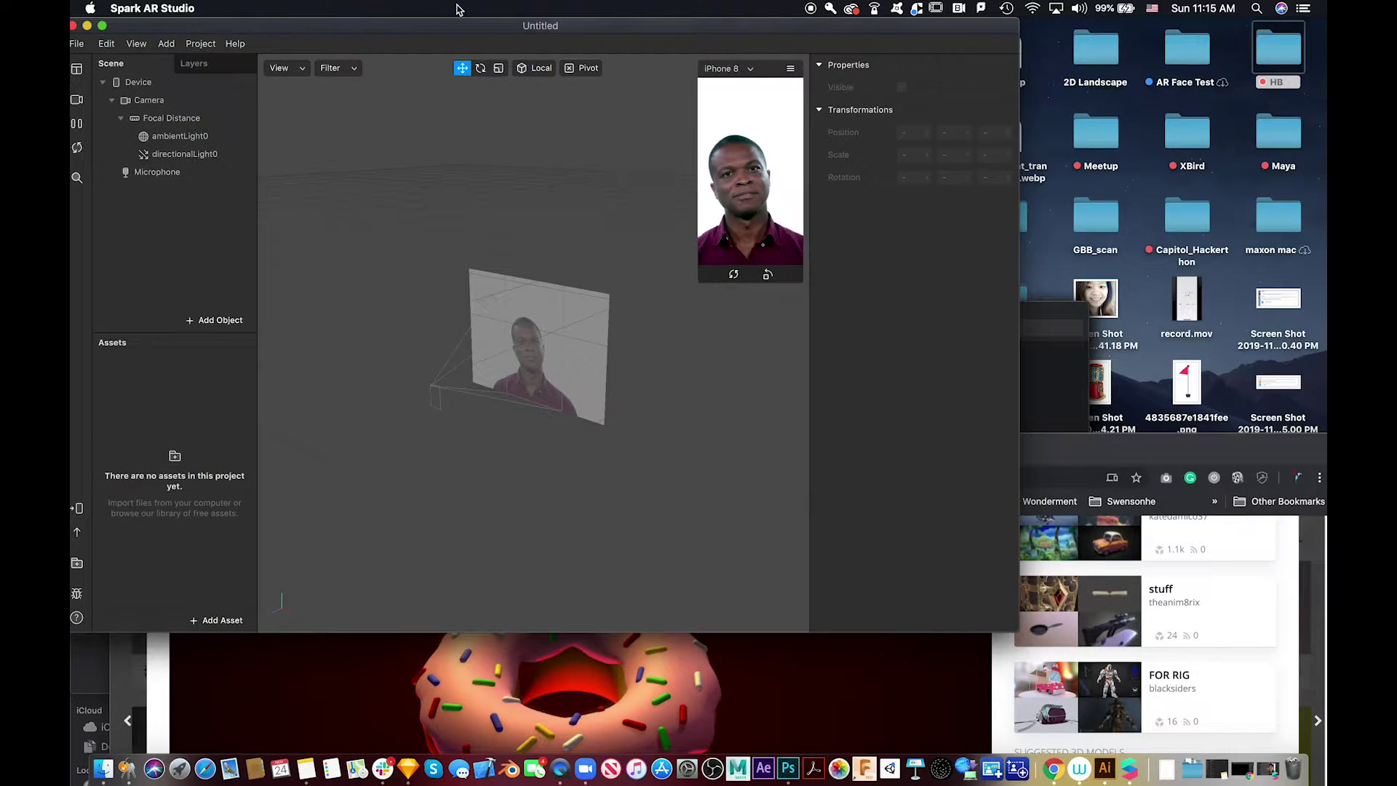
{"action": "left_click_drag", "start_coordinate": [1018, 626], "coordinate": [1326, 753]}
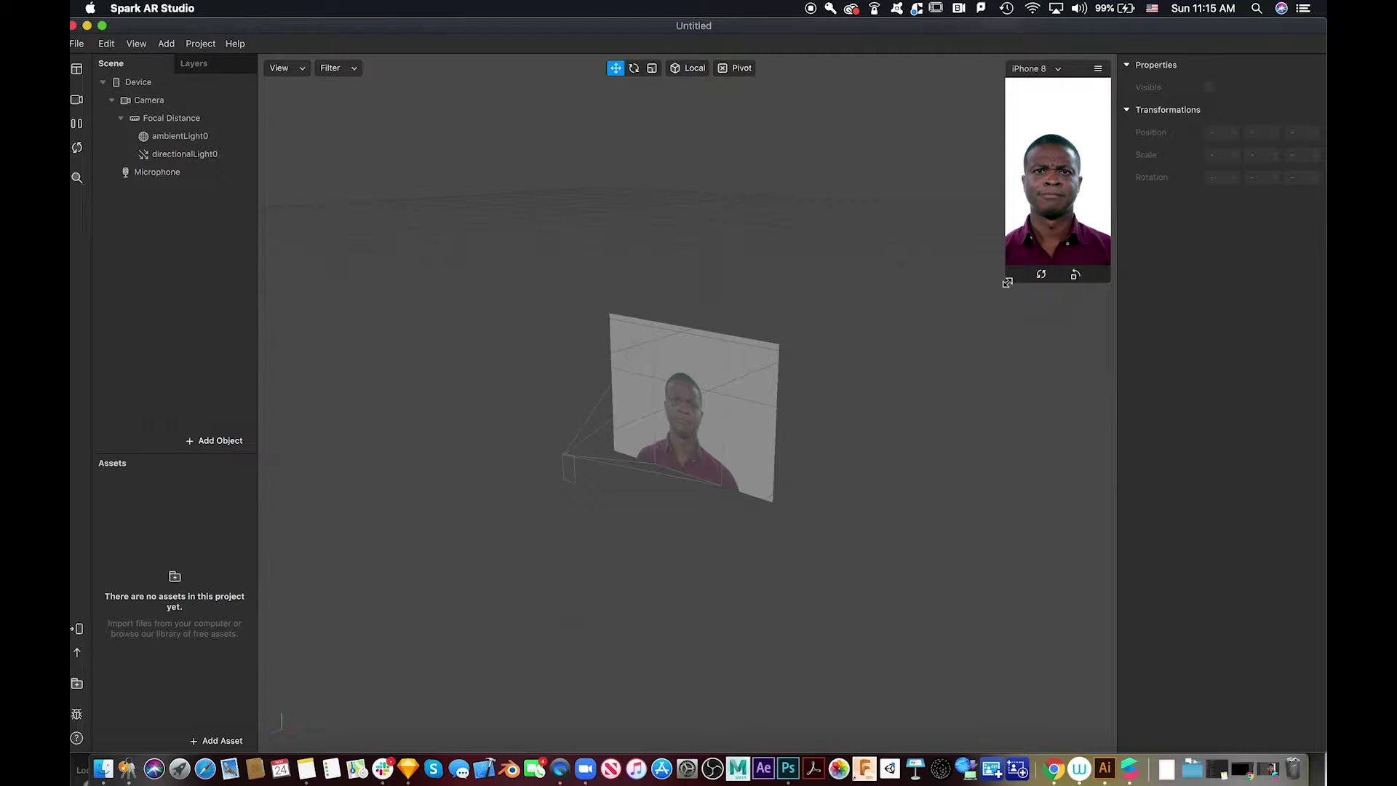
Step: Enlarge the simulator preview and switch its camera source to FaceTime HD Camera
{"action": "left_click_drag", "start_coordinate": [1007, 283], "coordinate": [734, 684]}
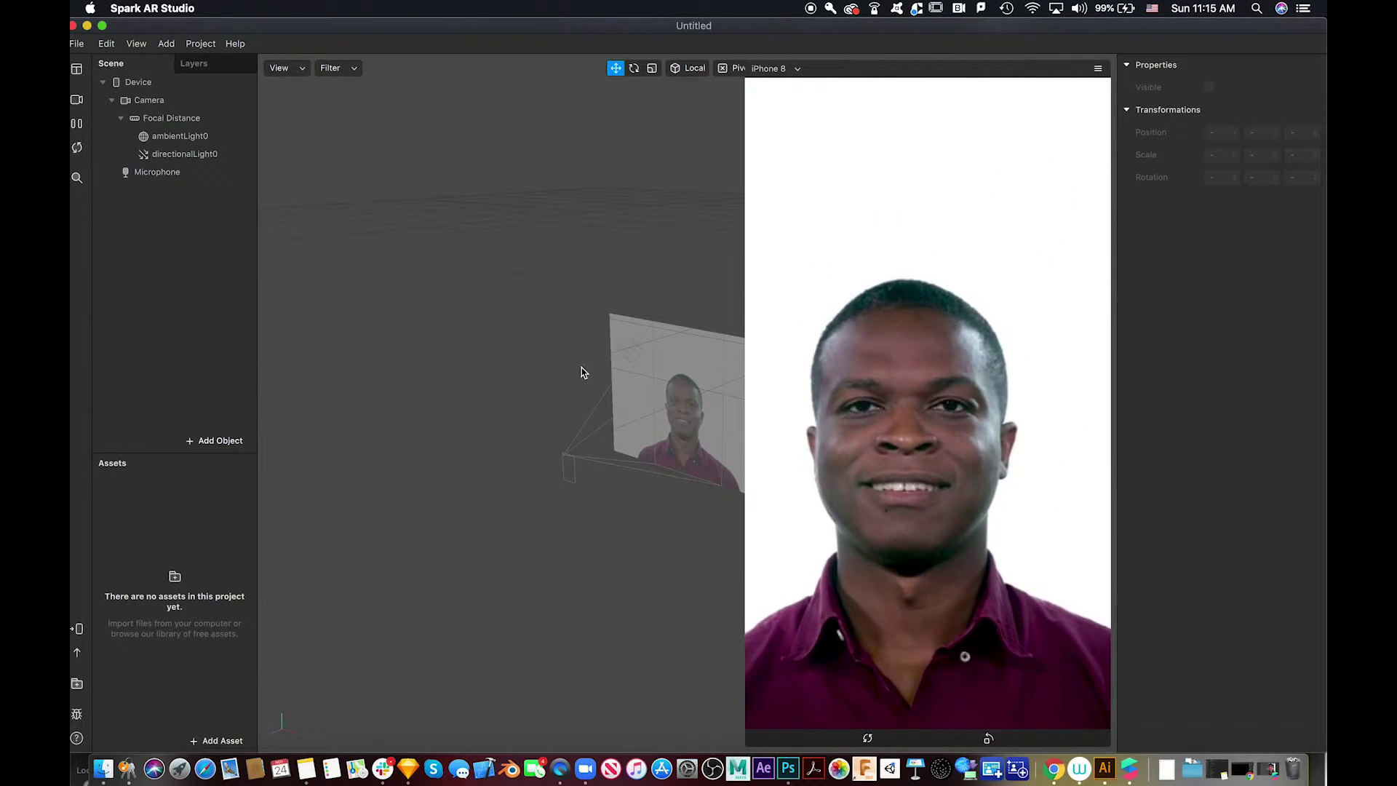
{"action": "left_click_drag", "start_coordinate": [233, 28], "coordinate": [256, 28]}
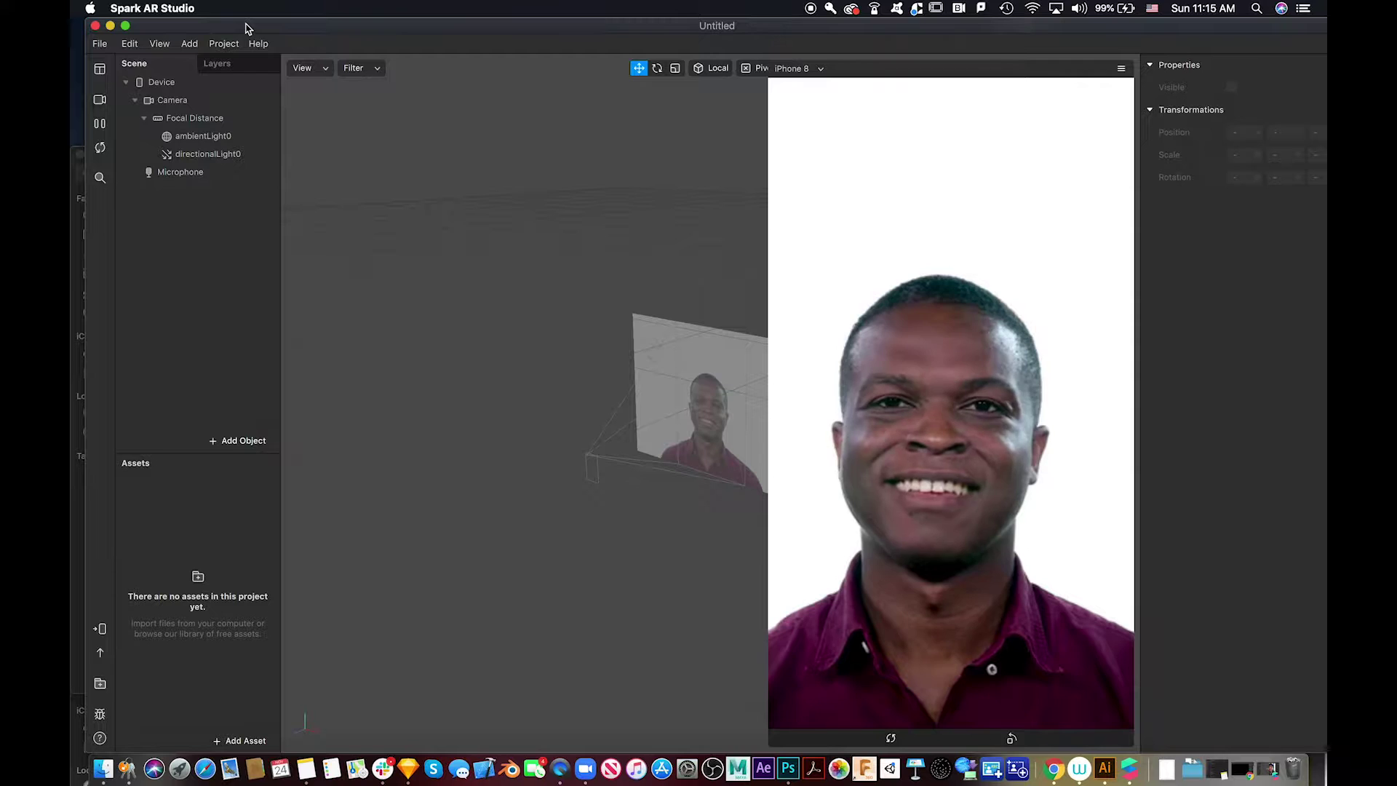
{"action": "left_click", "coordinate": [100, 99]}
{"action": "left_click", "coordinate": [170, 130]}
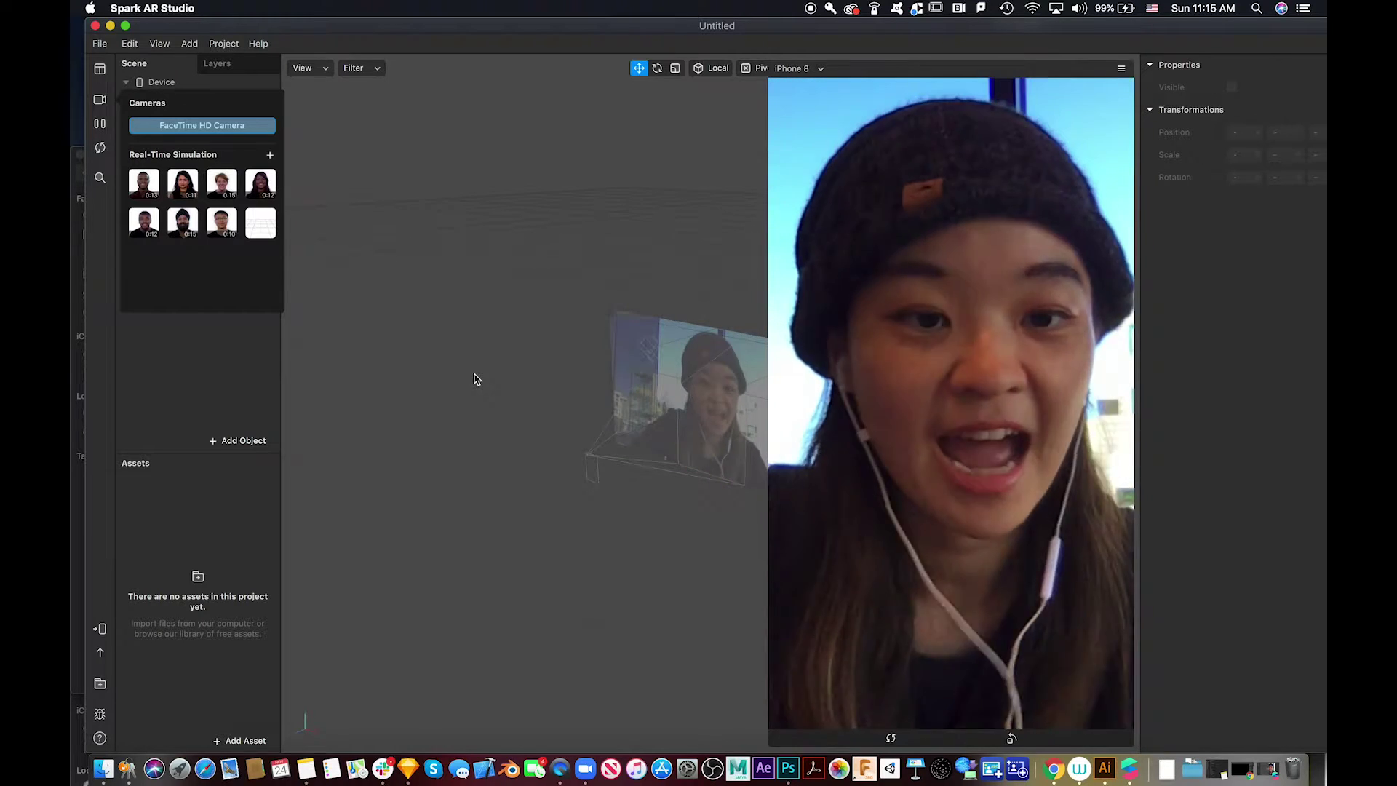
Step: Untick Instagram in the project's Platforms settings so Hand Tracker becomes available for Facebook
{"action": "left_click", "coordinate": [235, 441]}
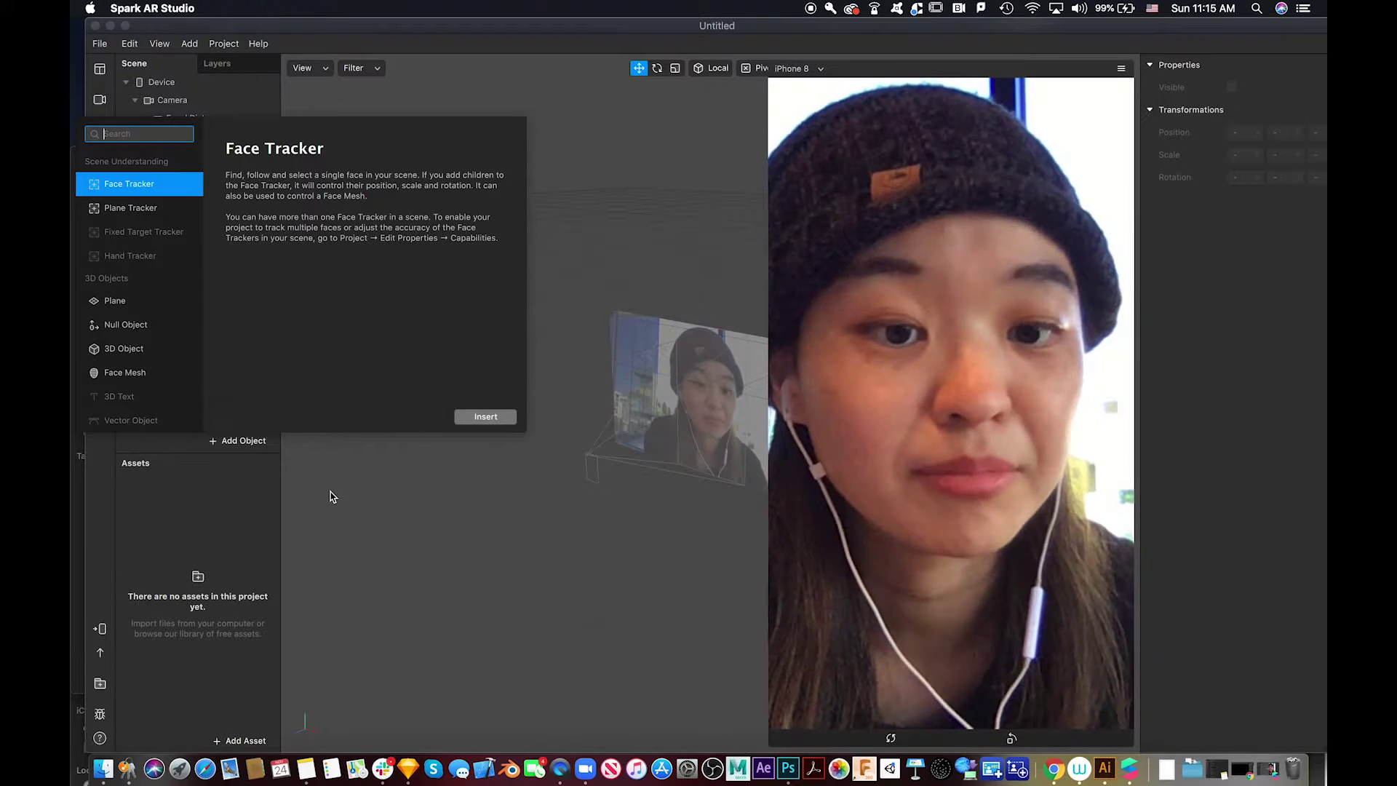
{"action": "left_click", "coordinate": [167, 259]}
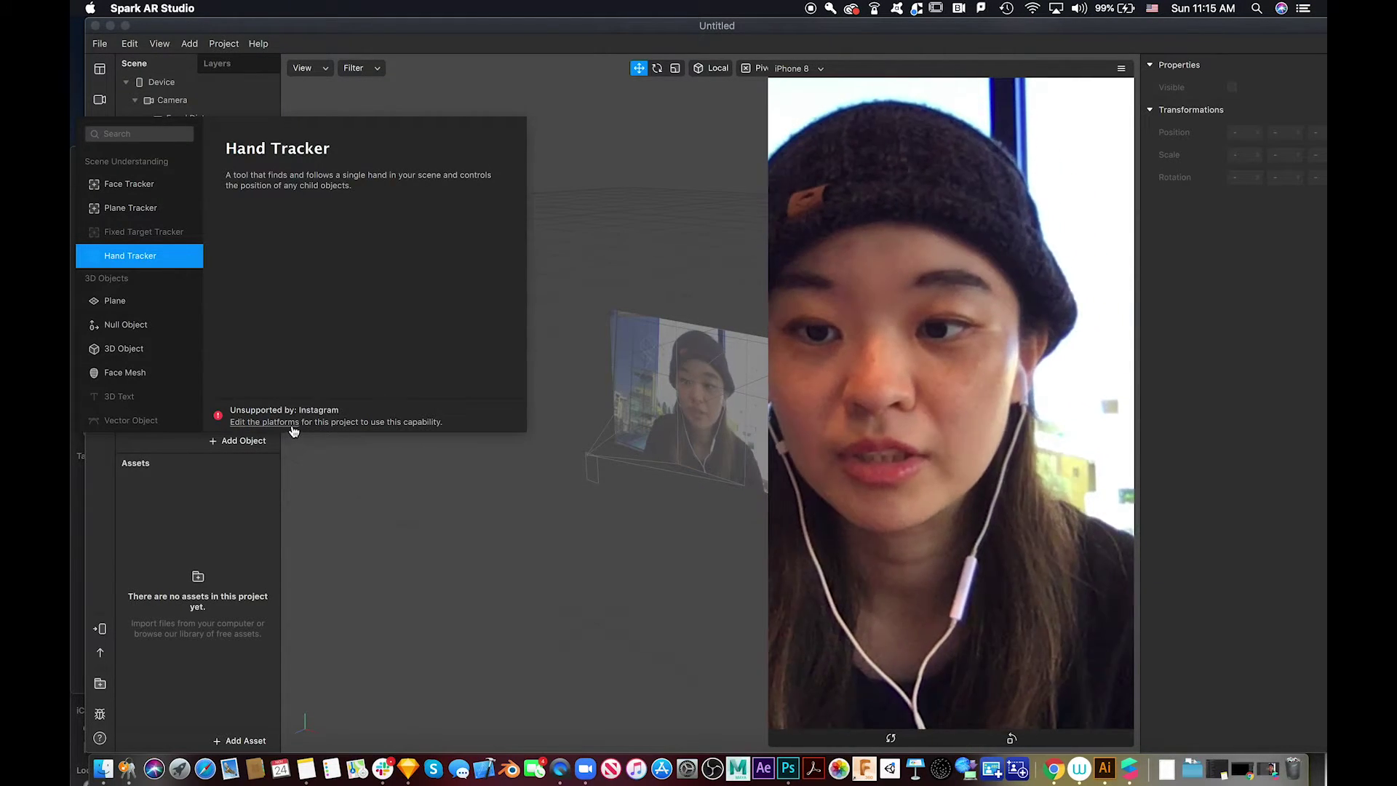
{"action": "left_click", "coordinate": [292, 423]}
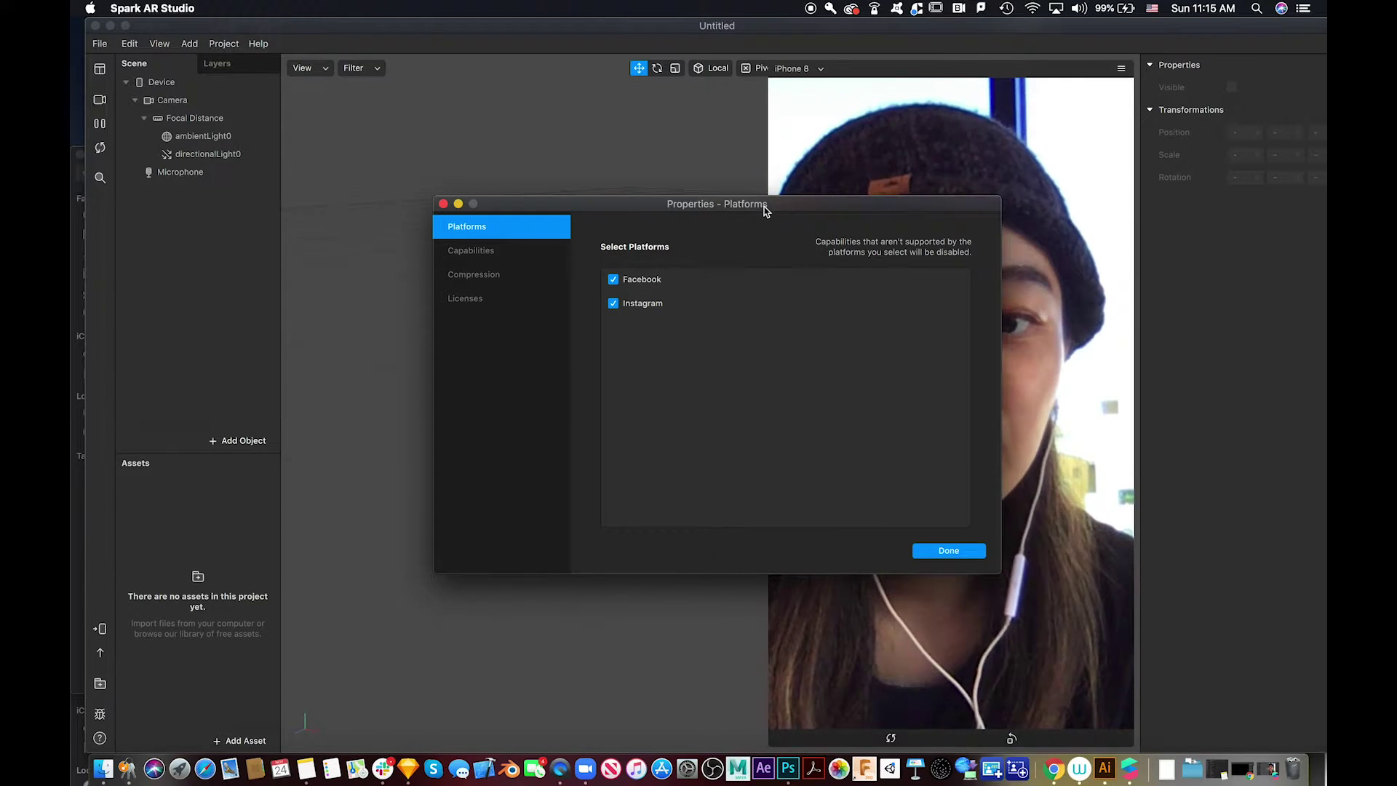
{"action": "left_click_drag", "start_coordinate": [764, 211], "coordinate": [582, 224]}
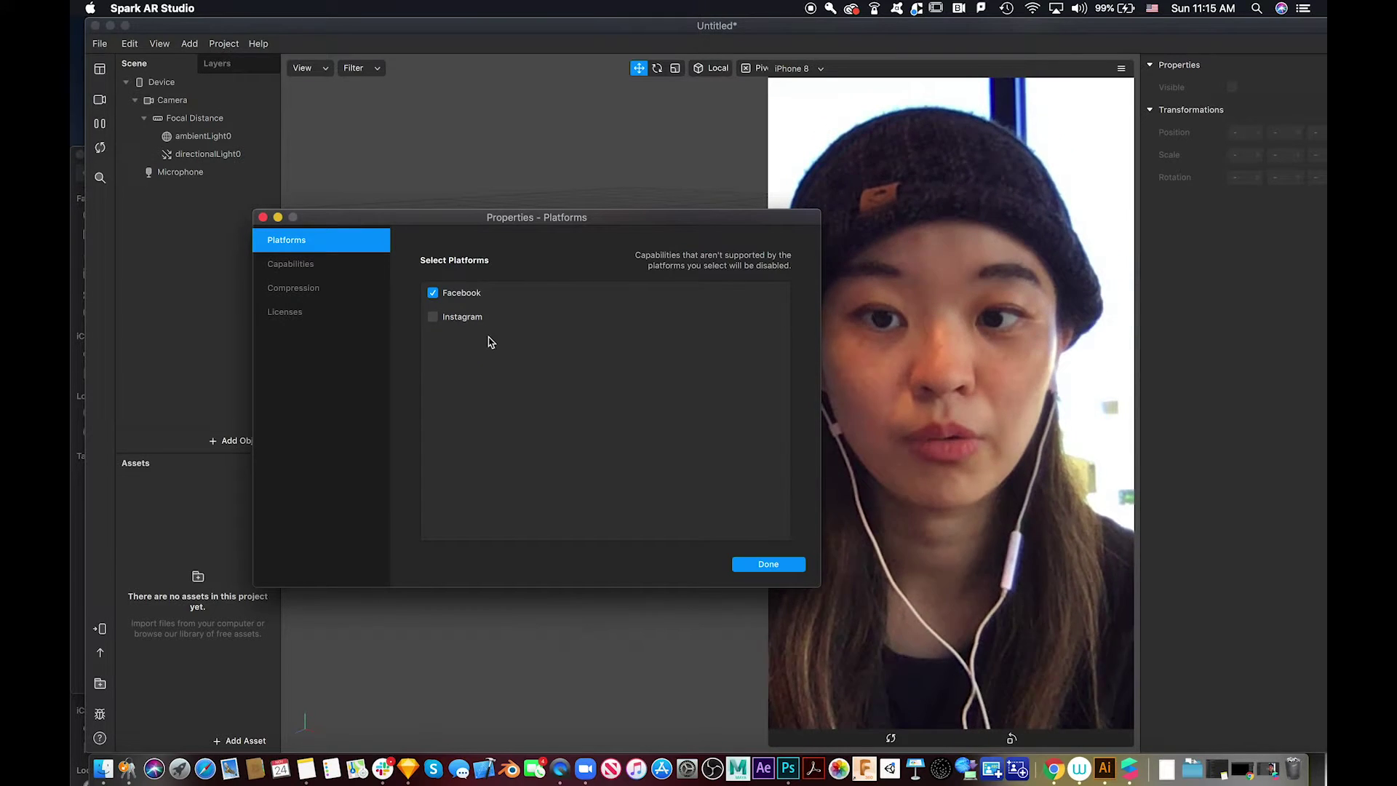
{"action": "left_click", "coordinate": [780, 568]}
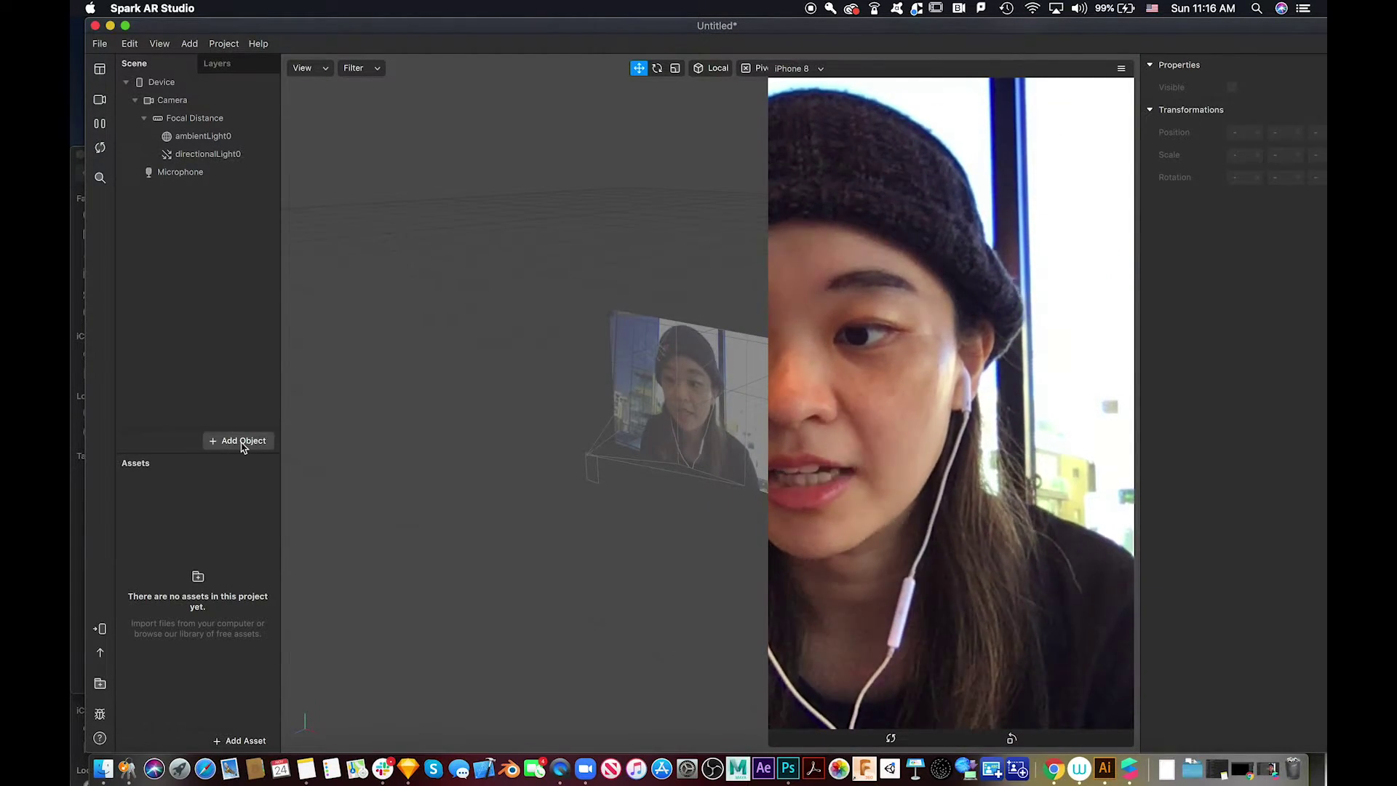
Step: Insert a Hand Tracker object (handTracker0) into the scene and shrink the simulator preview
{"action": "left_click", "coordinate": [243, 441]}
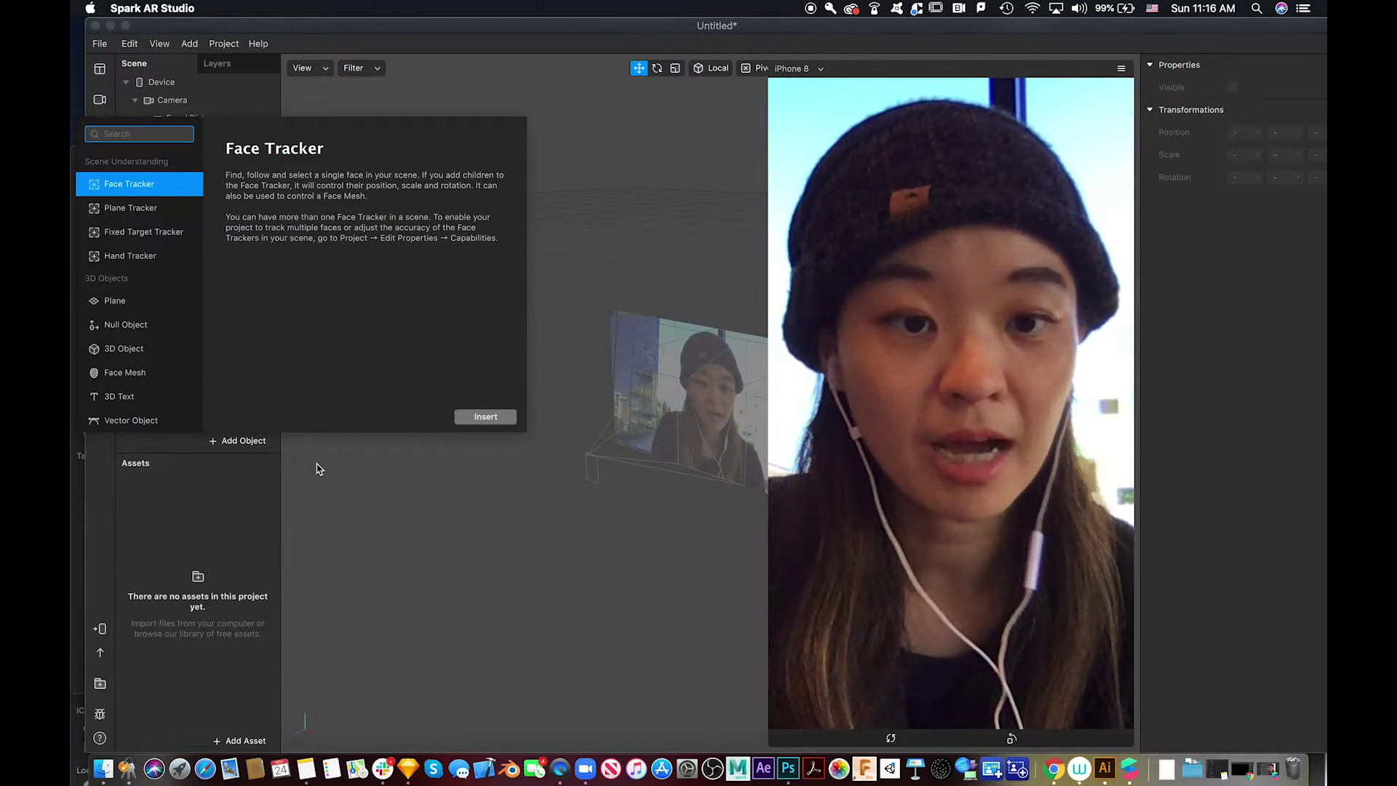
{"action": "left_click", "coordinate": [155, 257]}
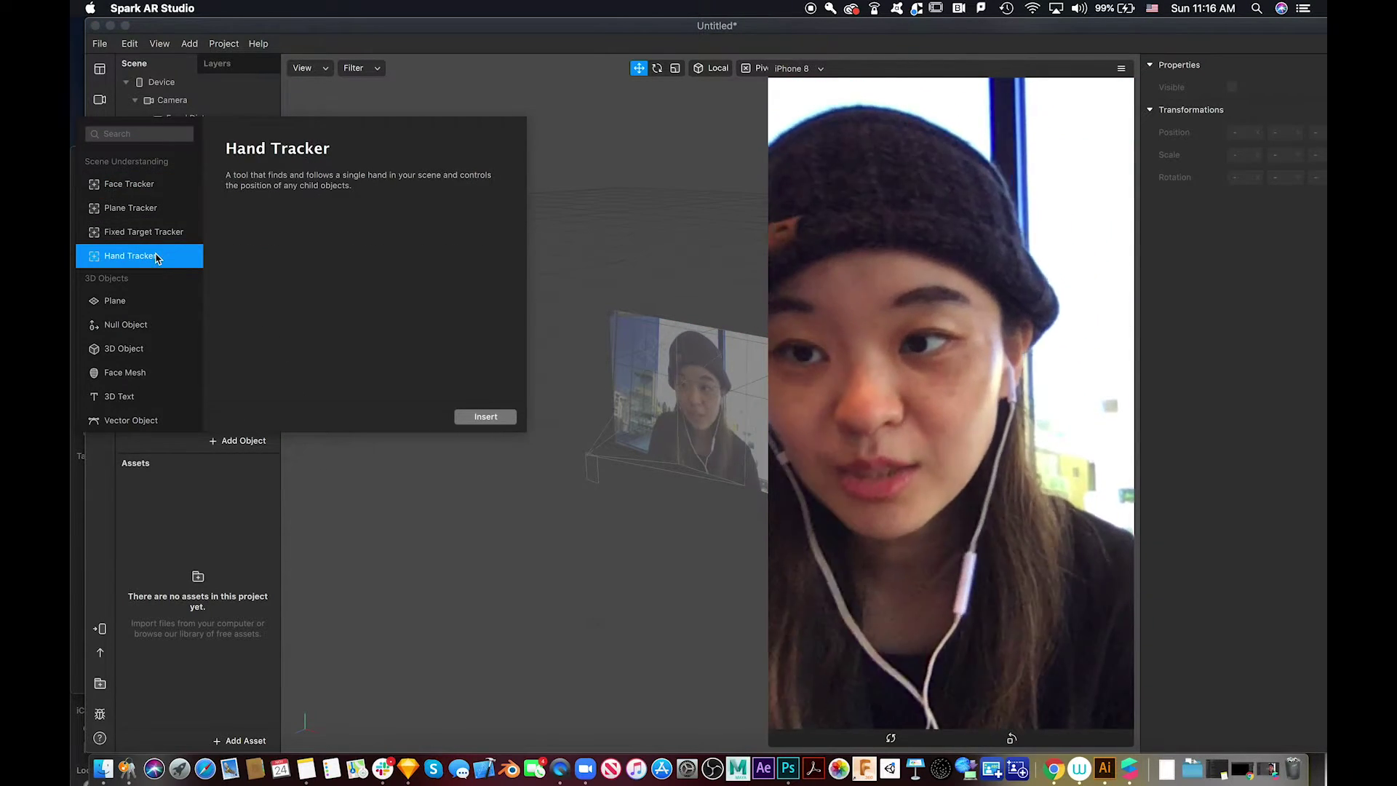
{"action": "left_click", "coordinate": [493, 424]}
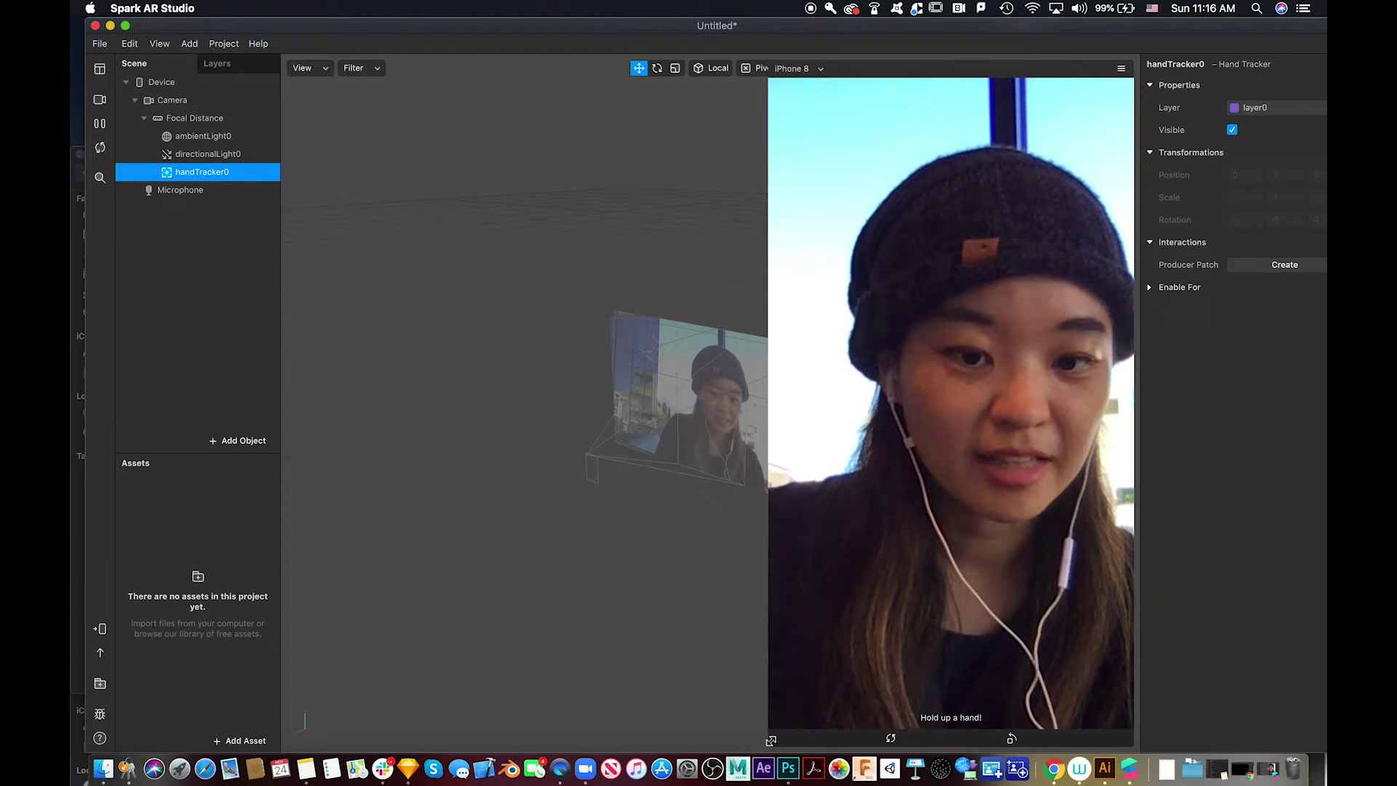
{"action": "left_click_drag", "start_coordinate": [770, 741], "coordinate": [813, 553]}
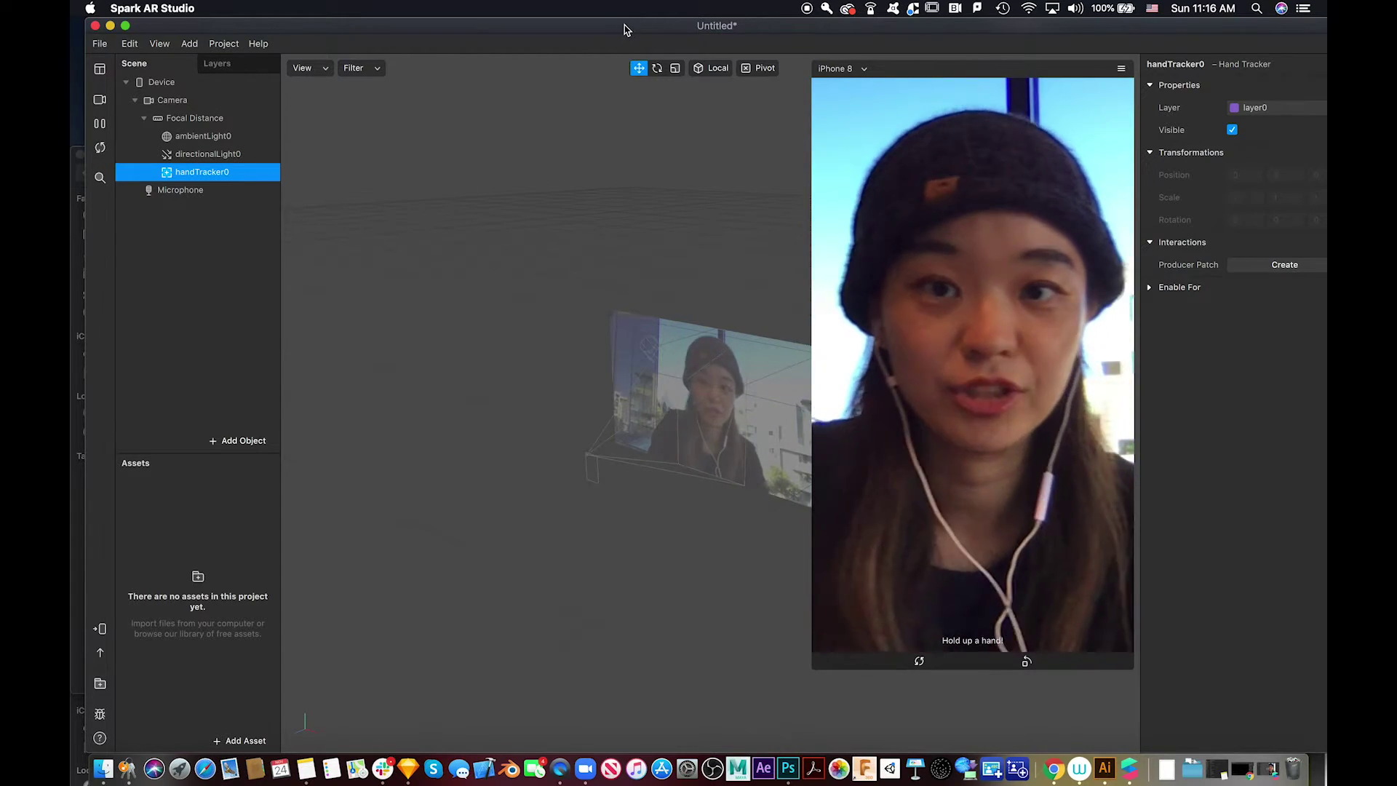
Step: Bring the browser forward, maximize it, and scroll the Infernal Donut Sketchfab page
{"action": "left_click_drag", "start_coordinate": [624, 29], "coordinate": [642, 596]}
{"action": "left_click", "coordinate": [716, 448]}
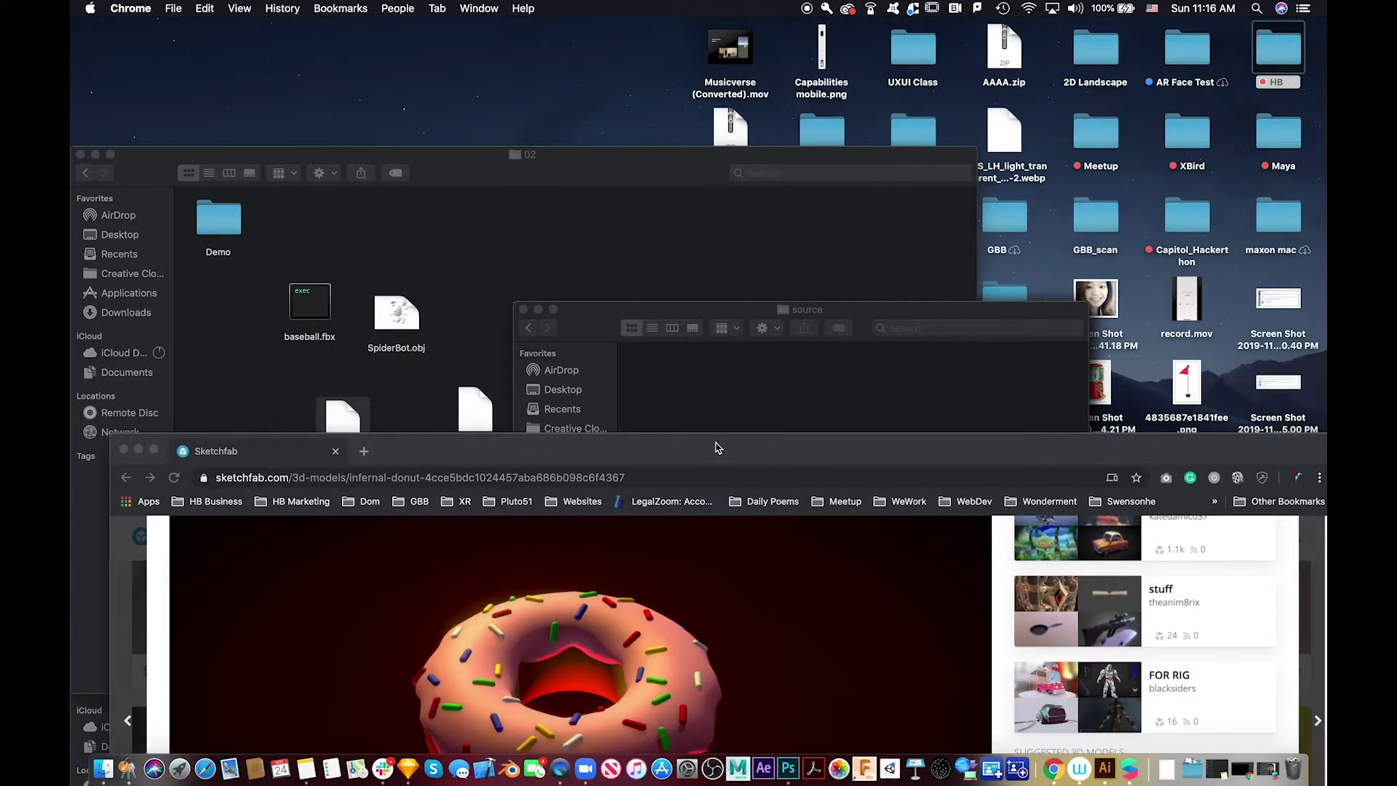
{"action": "double_click", "coordinate": [715, 448]}
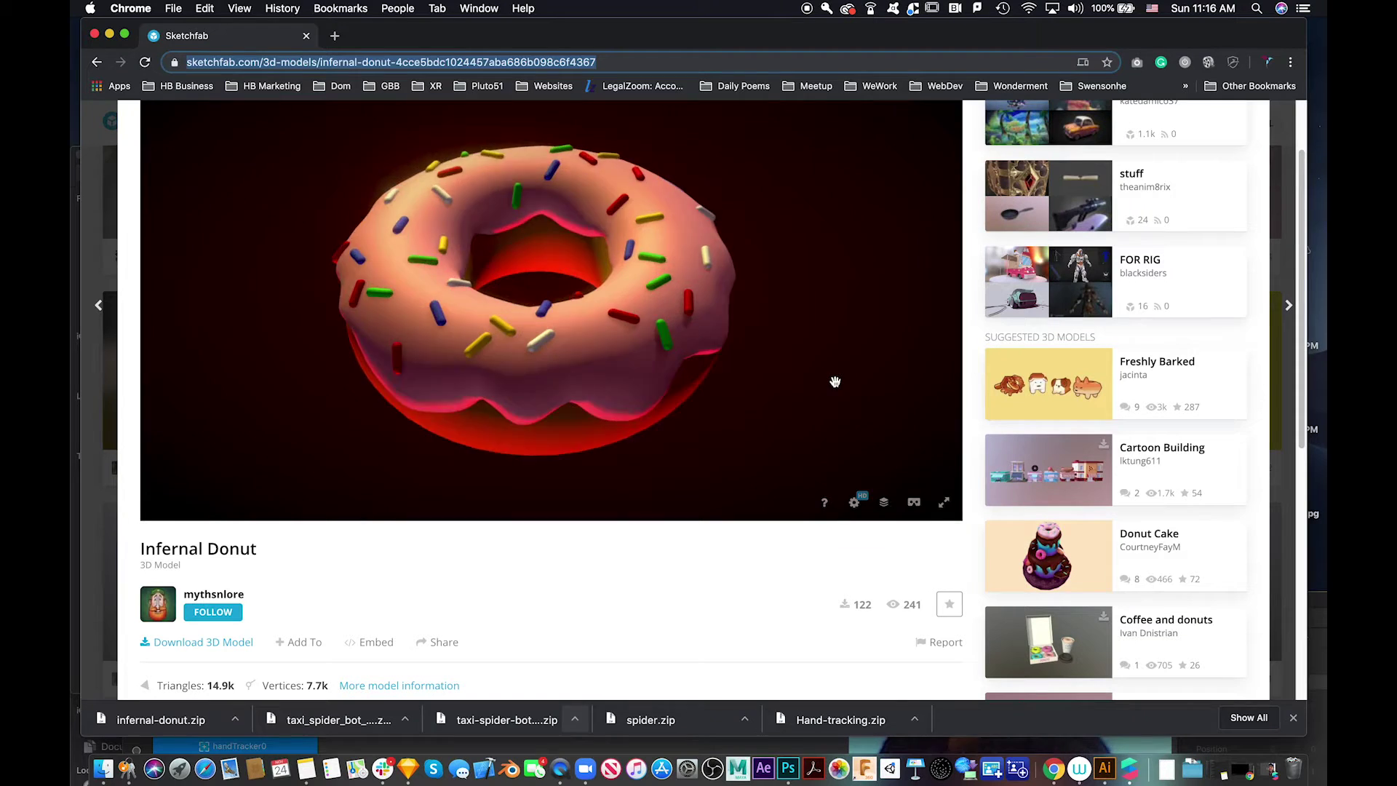
{"action": "scroll", "coordinate": [835, 382], "scroll_direction": "up", "scroll_amount": 5}
{"action": "scroll", "coordinate": [837, 380], "scroll_direction": "down", "scroll_amount": 3}
{"action": "scroll", "coordinate": [1180, 484], "scroll_direction": "up", "scroll_amount": 2}
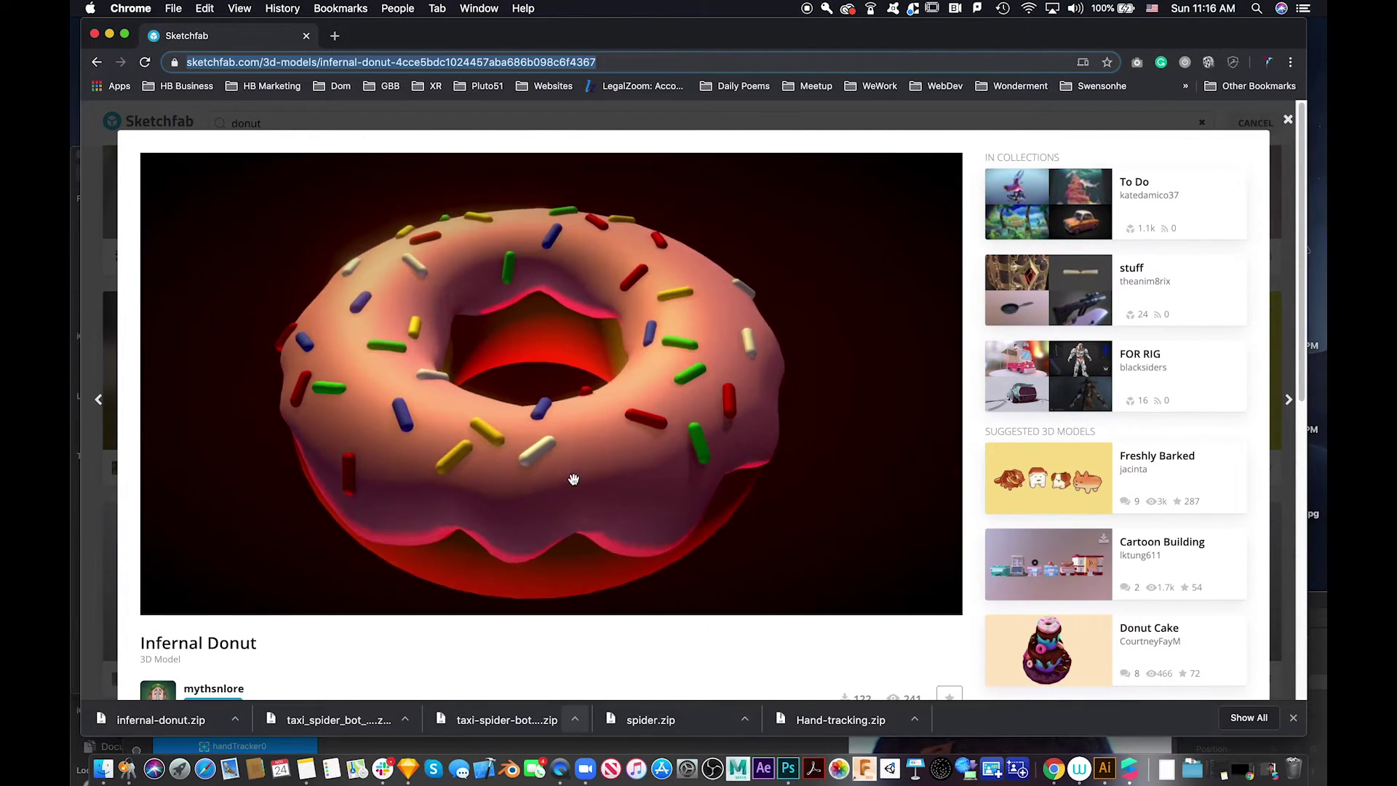
{"action": "scroll", "coordinate": [573, 479], "scroll_direction": "up", "scroll_amount": 2}
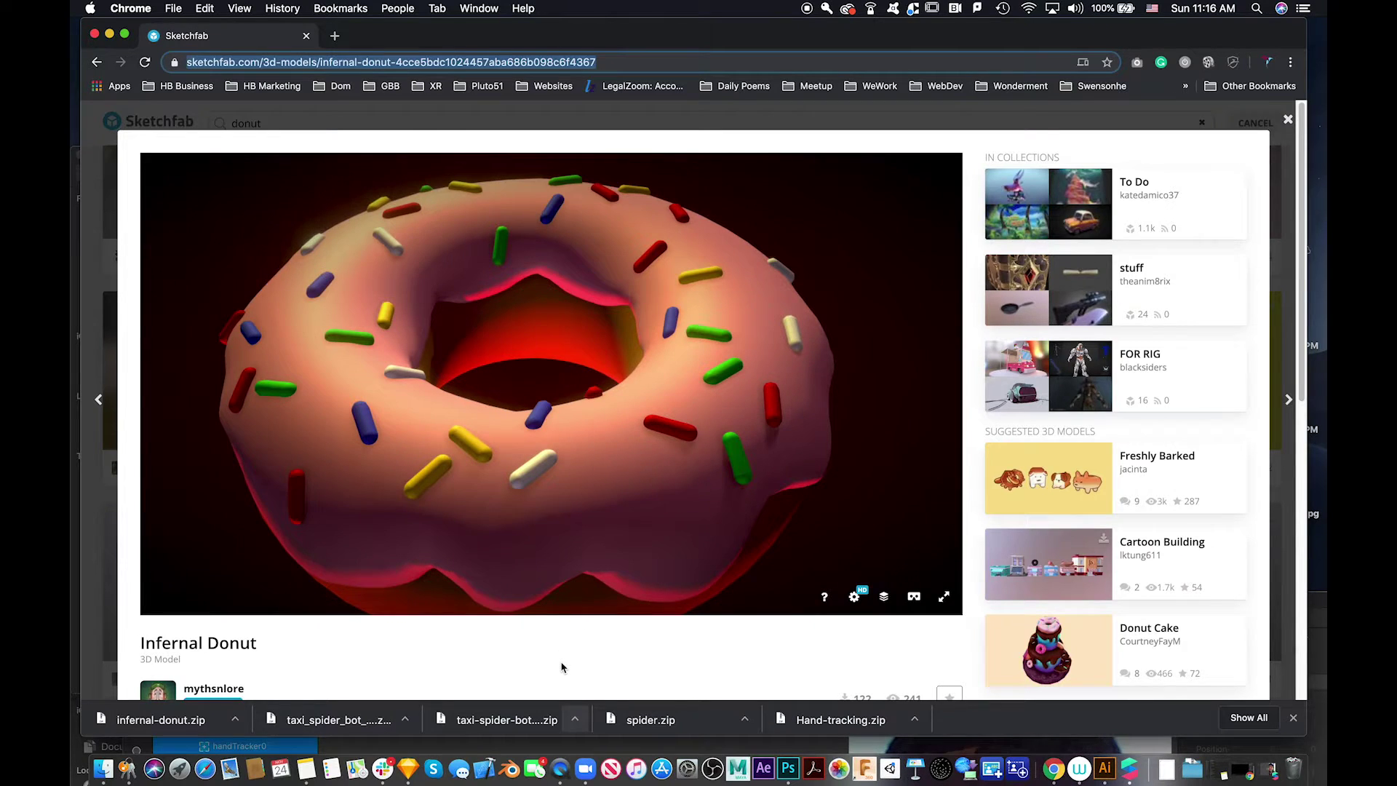
{"action": "scroll", "coordinate": [561, 667], "scroll_direction": "down", "scroll_amount": 3}
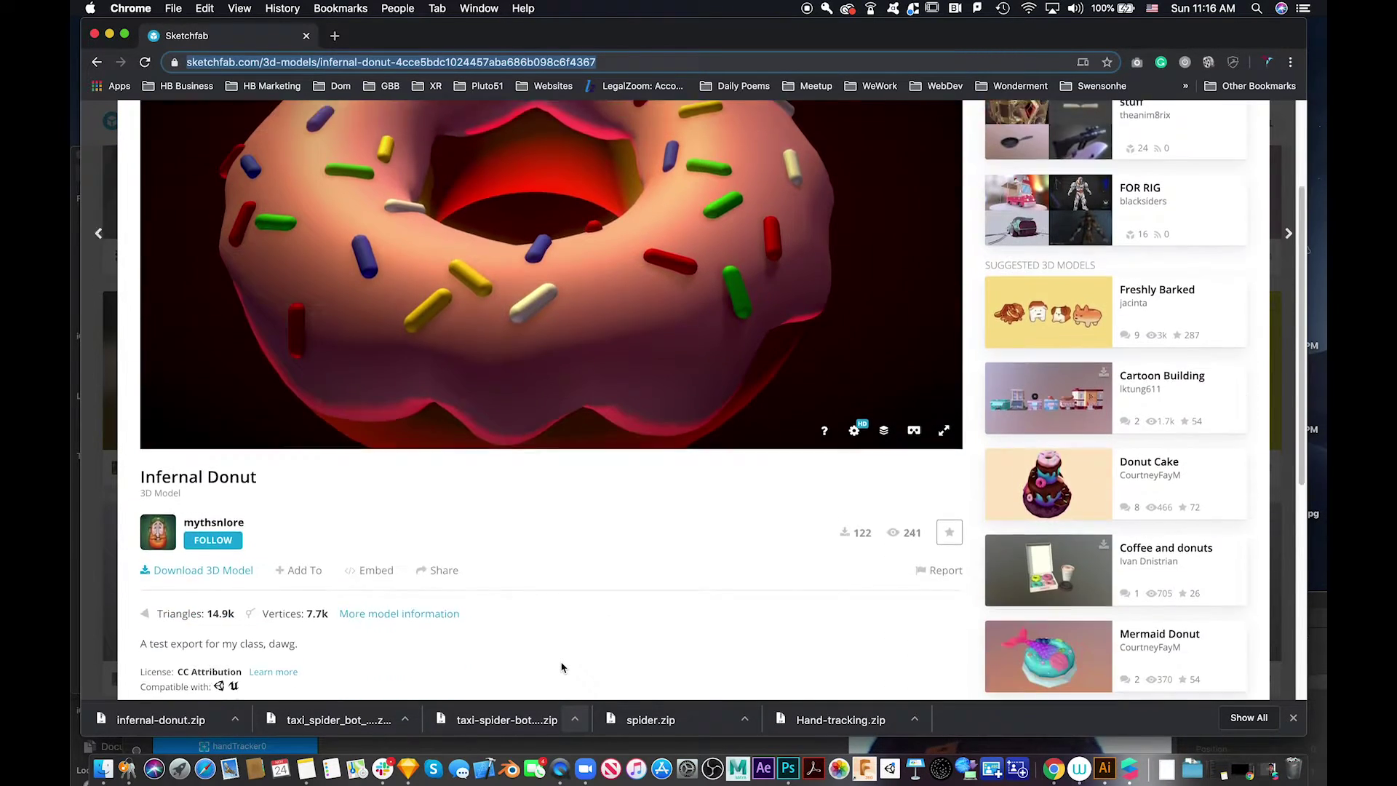
{"action": "scroll", "coordinate": [561, 667], "scroll_direction": "up", "scroll_amount": 3}
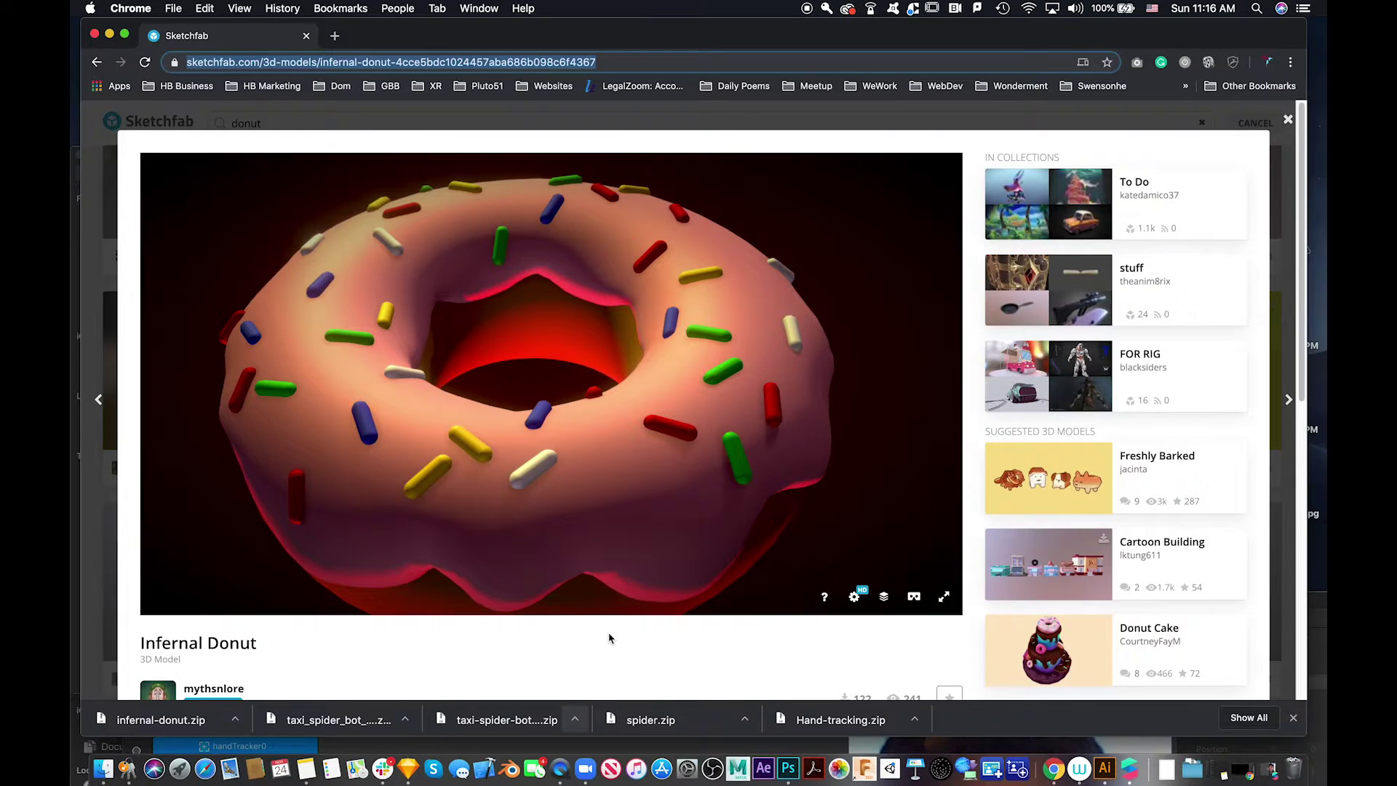
{"action": "scroll", "coordinate": [614, 650], "scroll_direction": "down", "scroll_amount": 3}
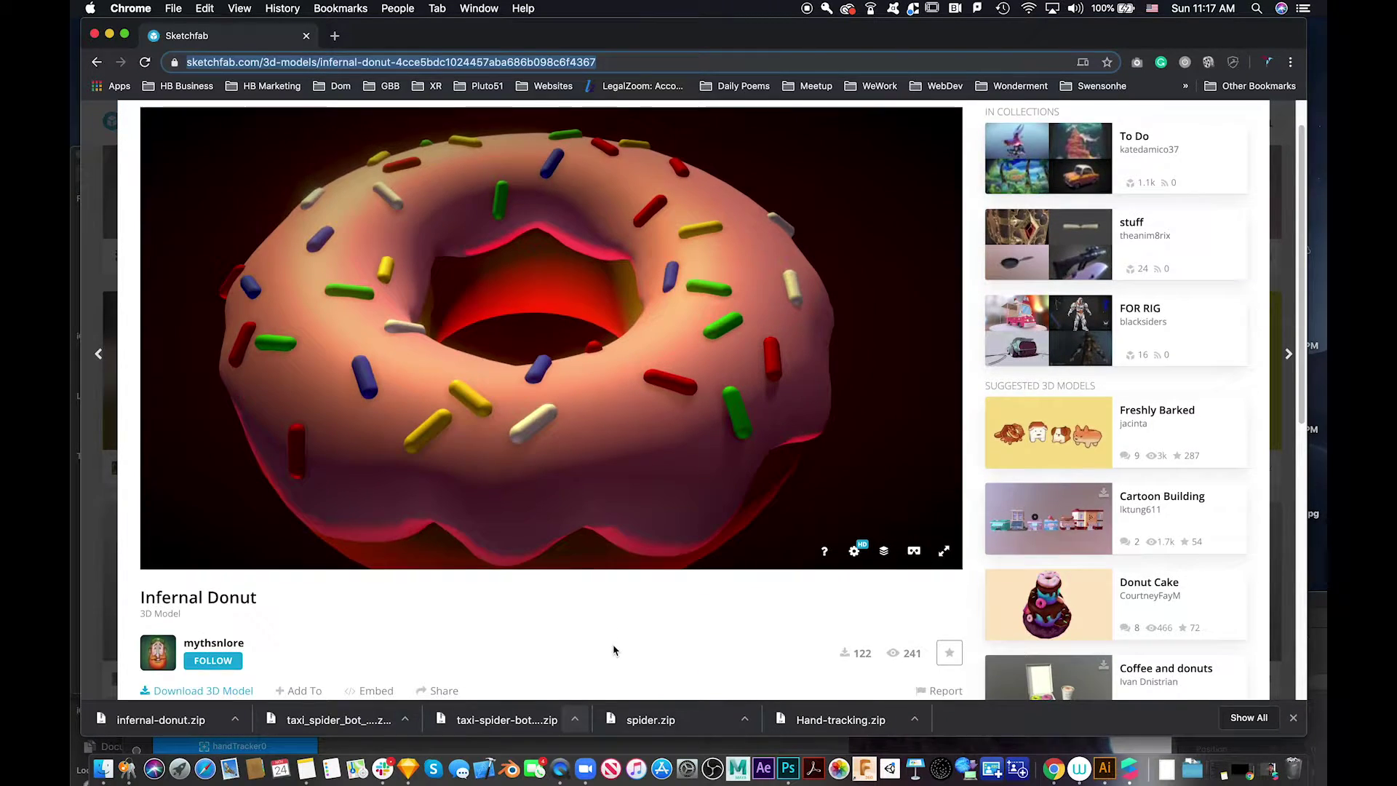
Step: Request the Original format (fbx) download, then bring Spark AR Studio back to front
{"action": "left_click", "coordinate": [203, 575]}
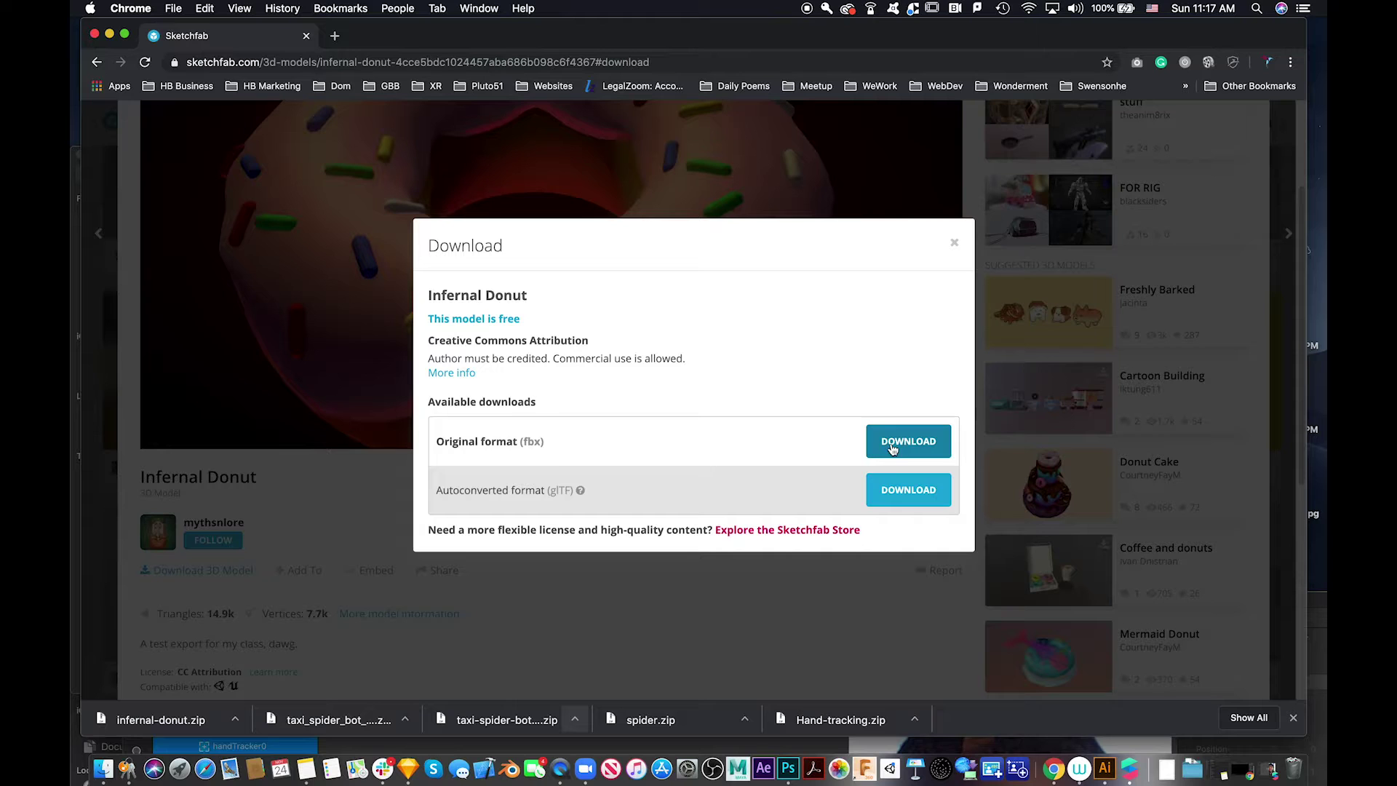
{"action": "left_click_drag", "start_coordinate": [622, 38], "coordinate": [595, 656]}
{"action": "left_click_drag", "start_coordinate": [670, 610], "coordinate": [650, 36]}
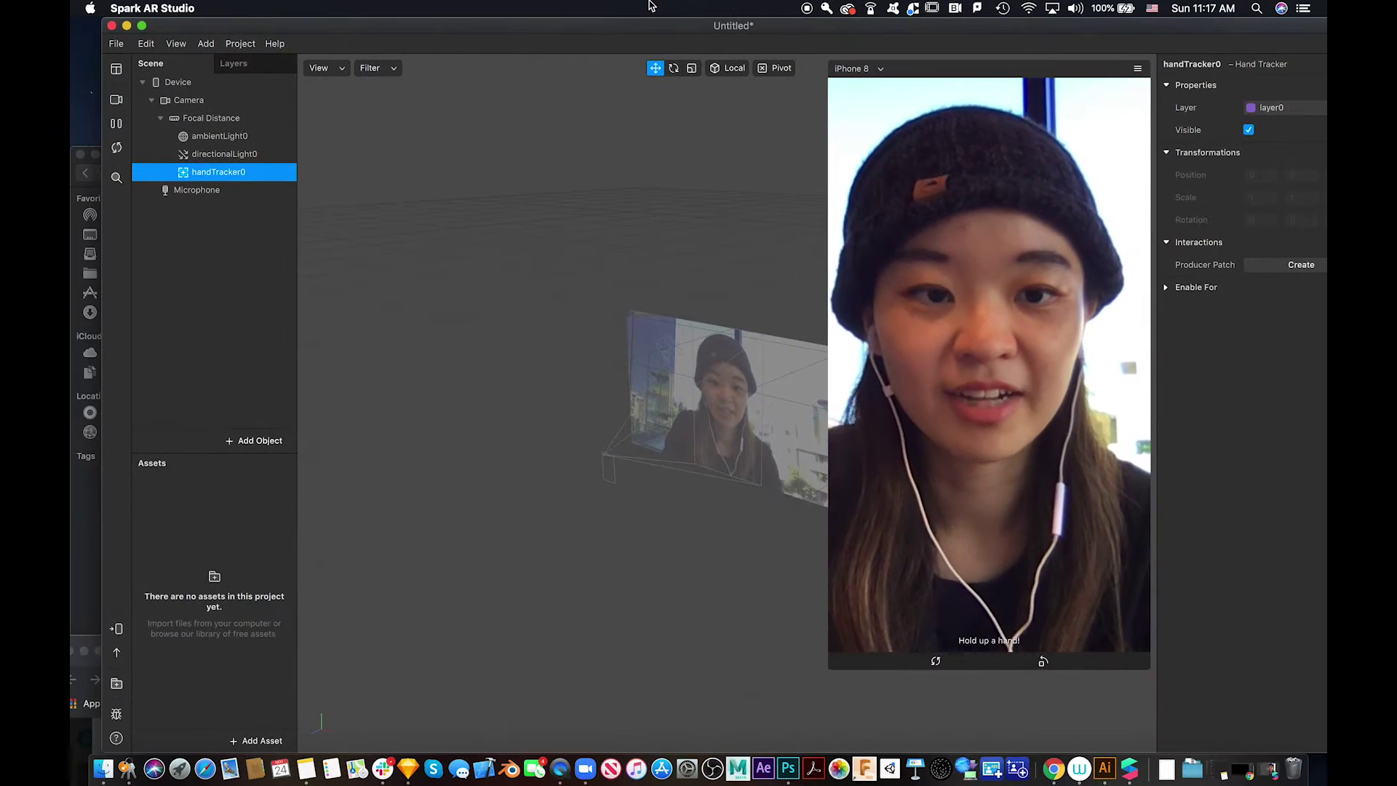
Step: Import taber_donut_export.fbx from folder 02 through Add Asset > Import From Computer
{"action": "left_click", "coordinate": [259, 740]}
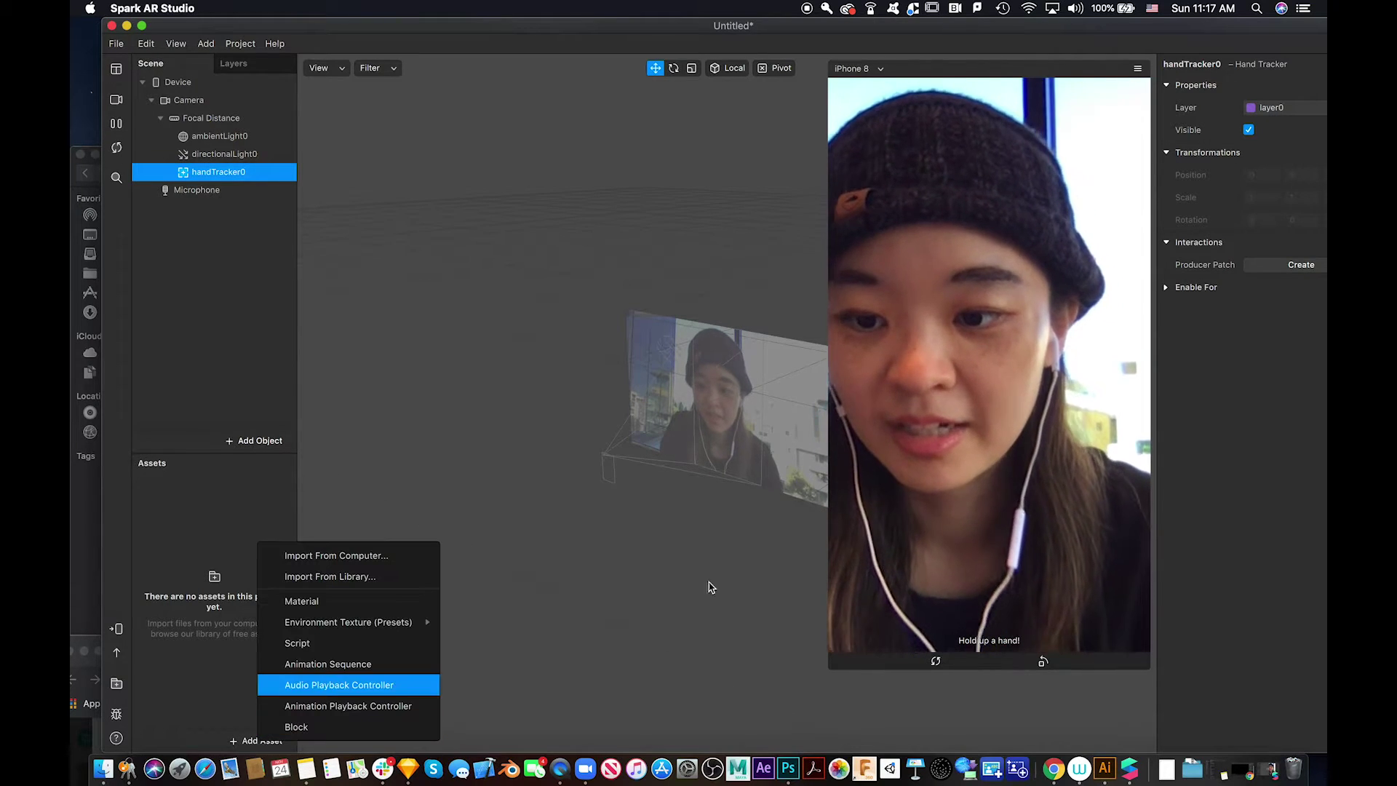
{"action": "left_click", "coordinate": [317, 558]}
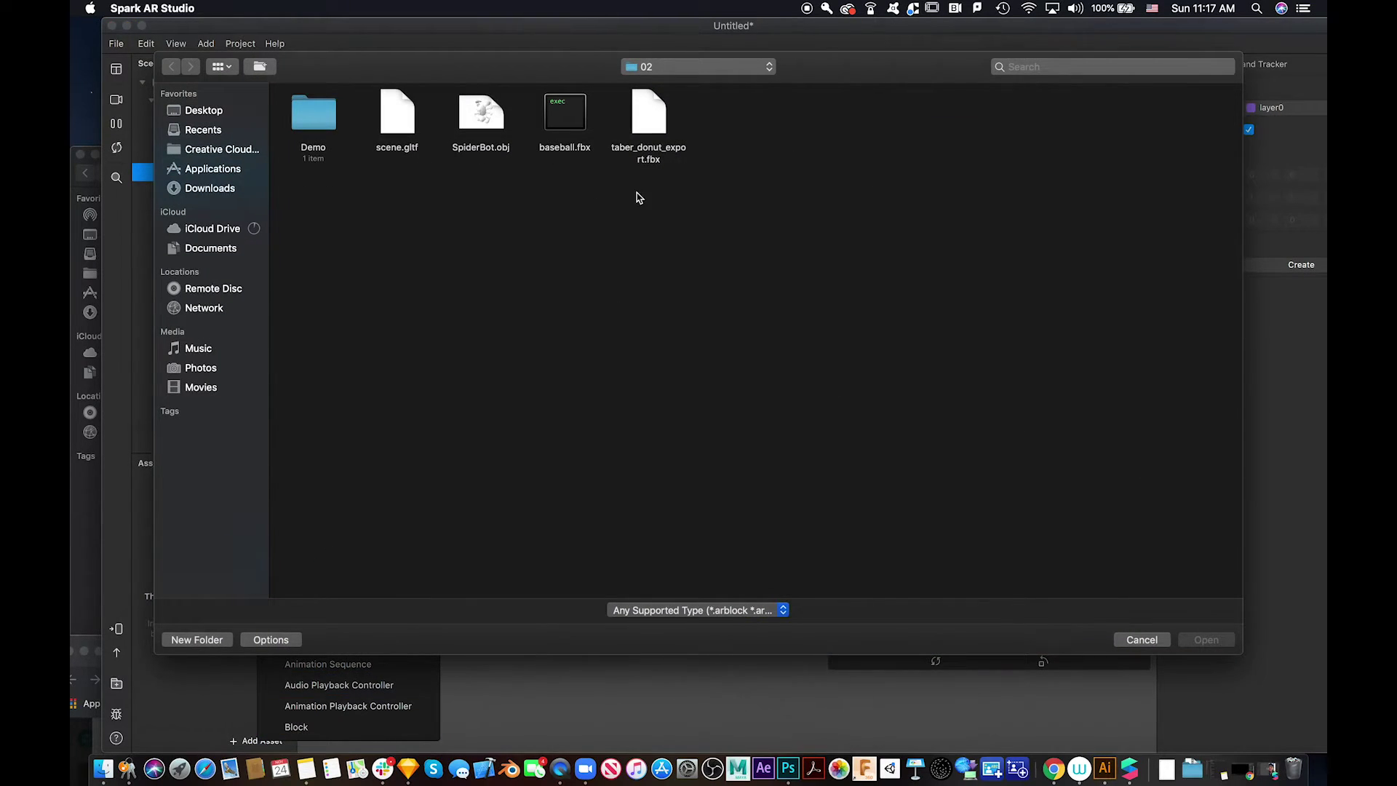
{"action": "left_click", "coordinate": [654, 123]}
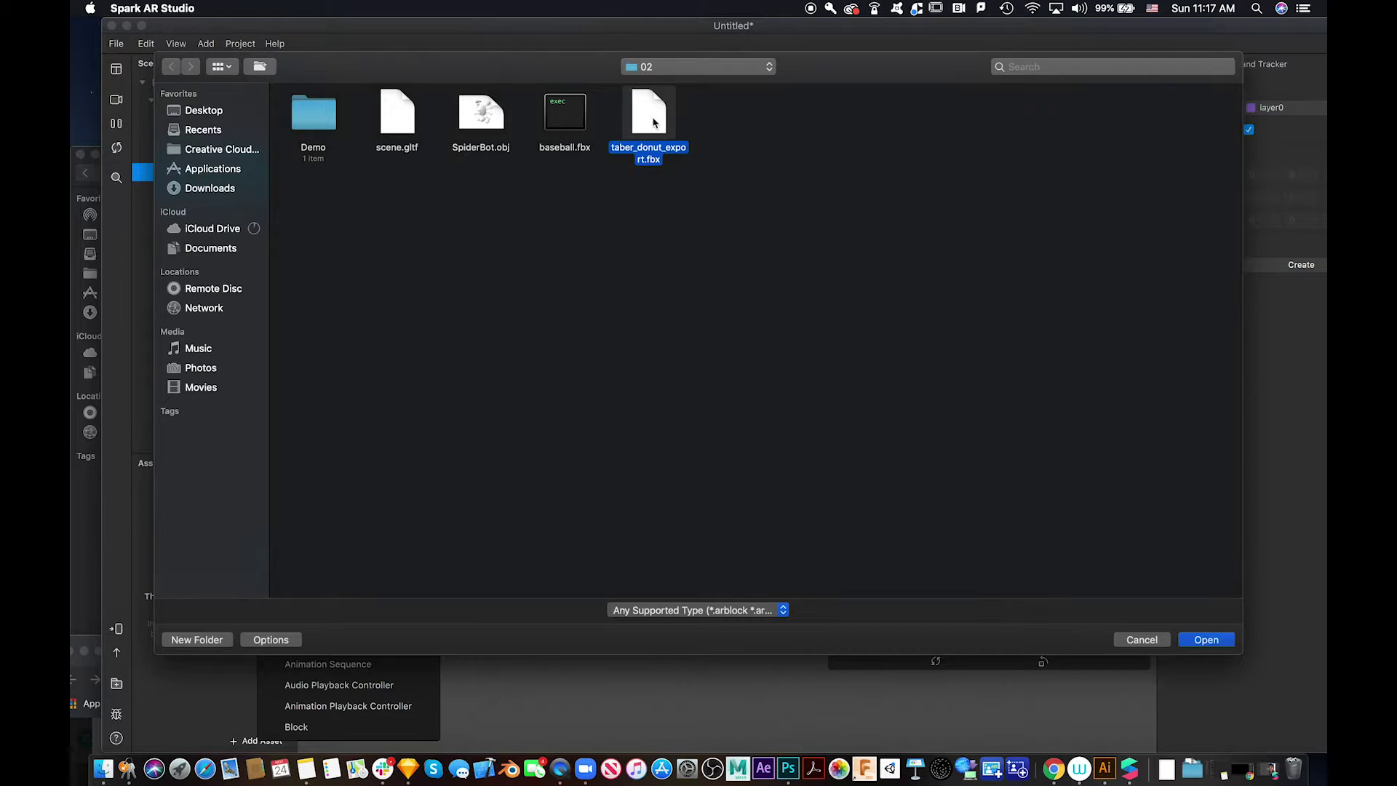
{"action": "left_click", "coordinate": [1207, 640]}
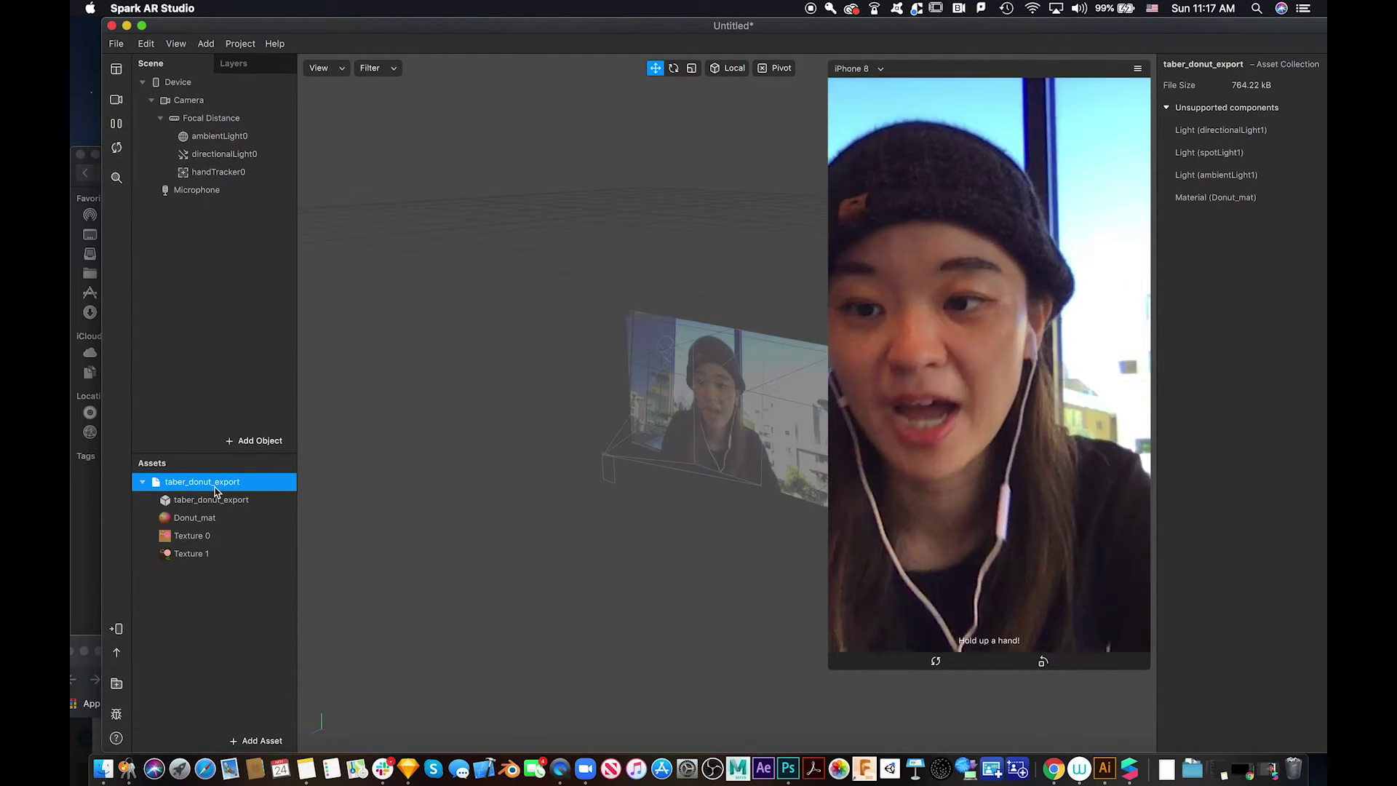
Step: Parent taber_donut_export under handTracker0 and set its X, Y and Z scale to 8
{"action": "left_click_drag", "start_coordinate": [213, 487], "coordinate": [253, 174]}
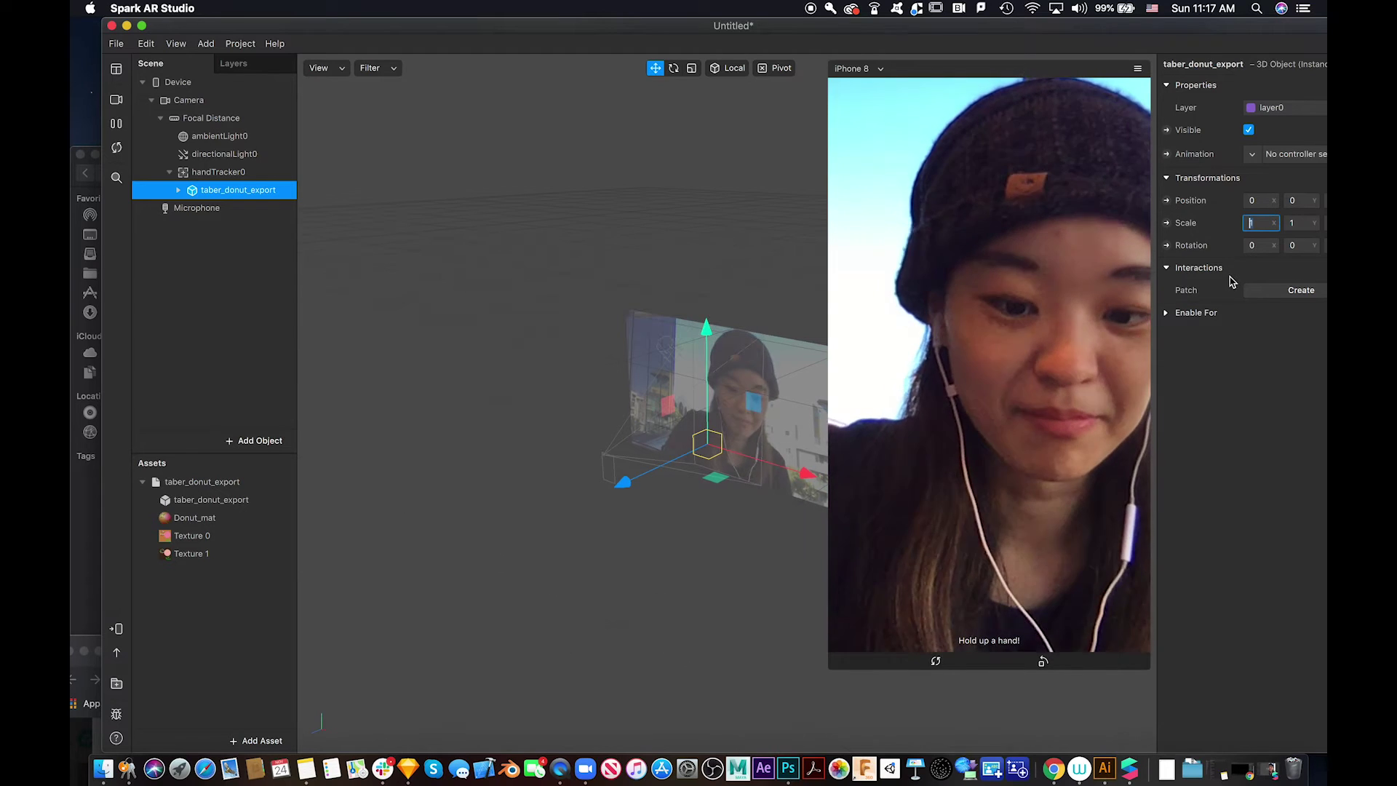
{"action": "left_click_drag", "start_coordinate": [1300, 30], "coordinate": [1262, 21]}
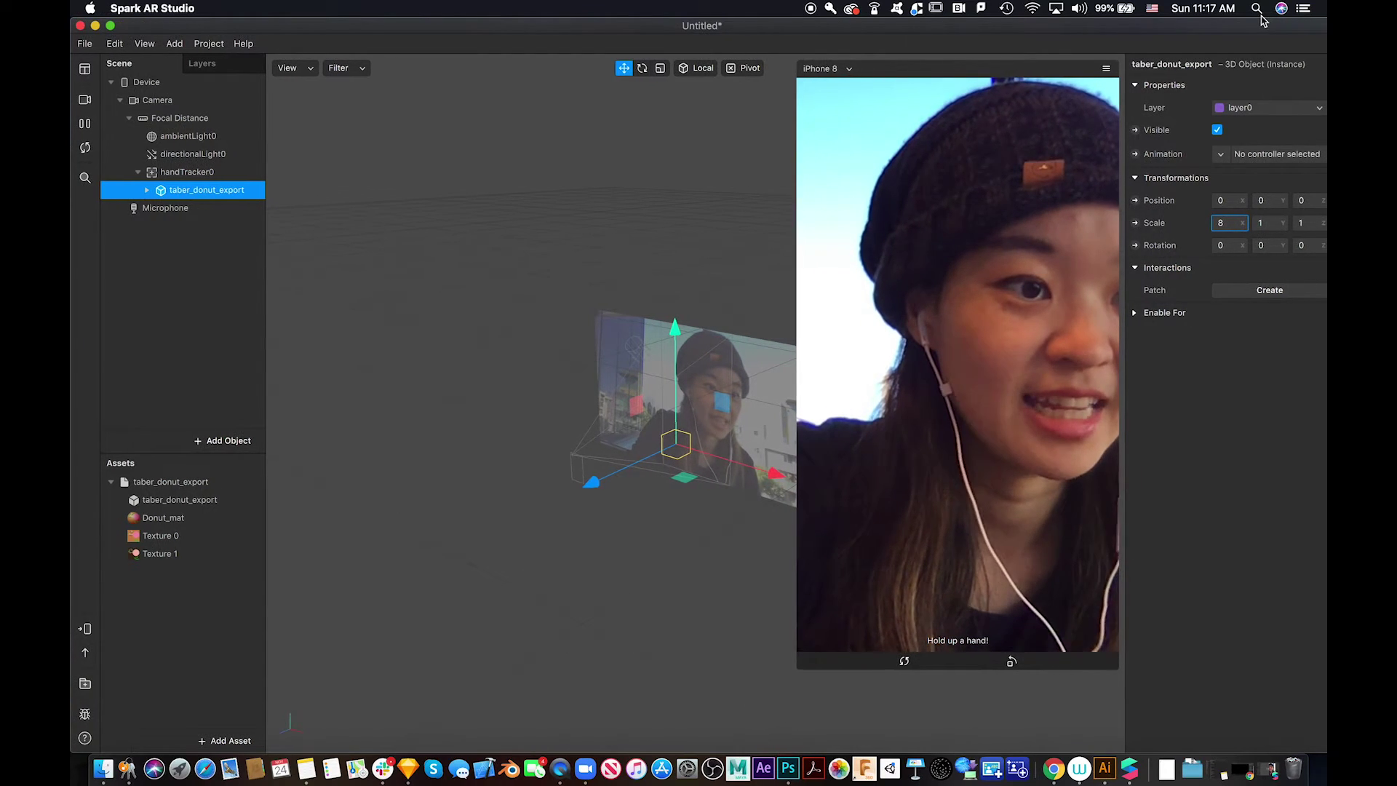
{"action": "left_click", "coordinate": [1256, 217]}
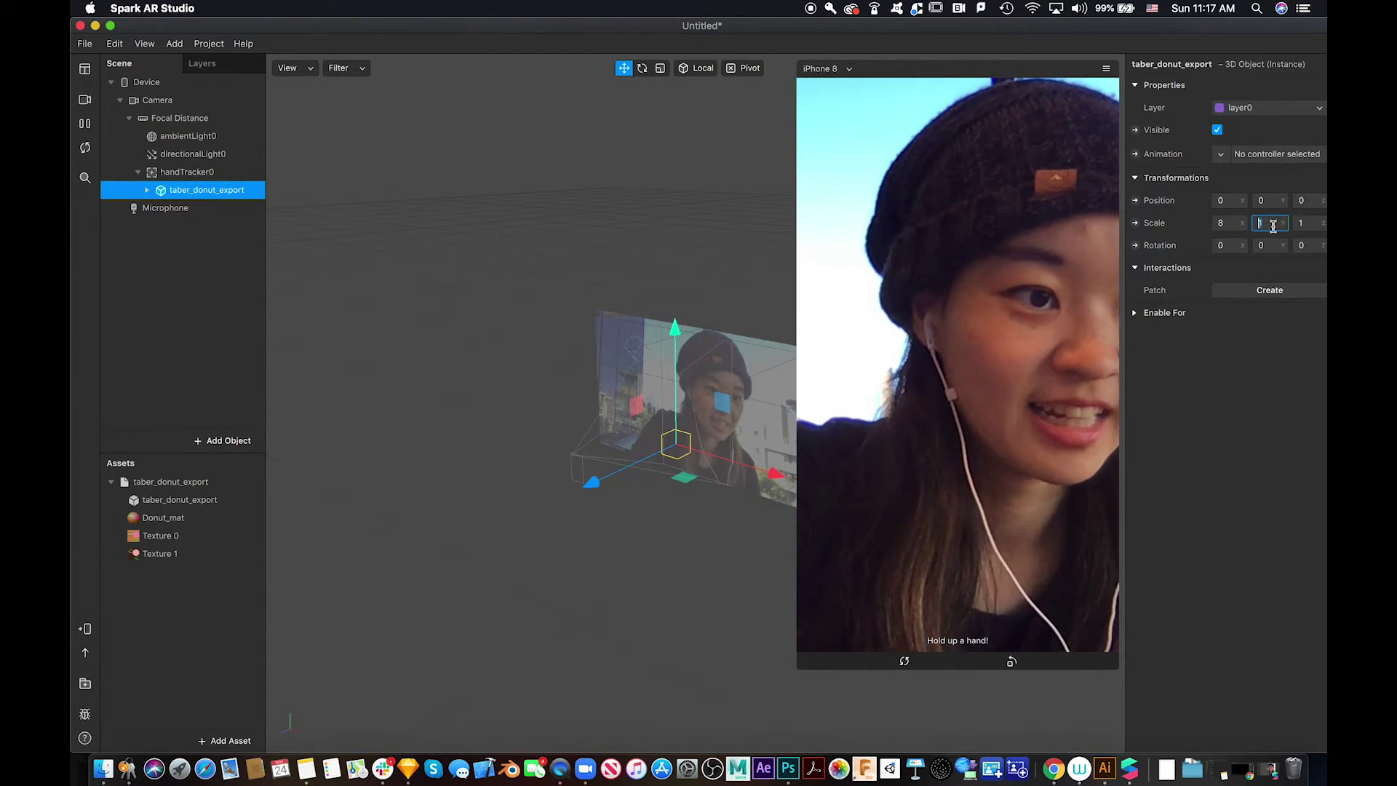
{"action": "left_click", "coordinate": [1312, 224]}
{"action": "type", "text": "8"}
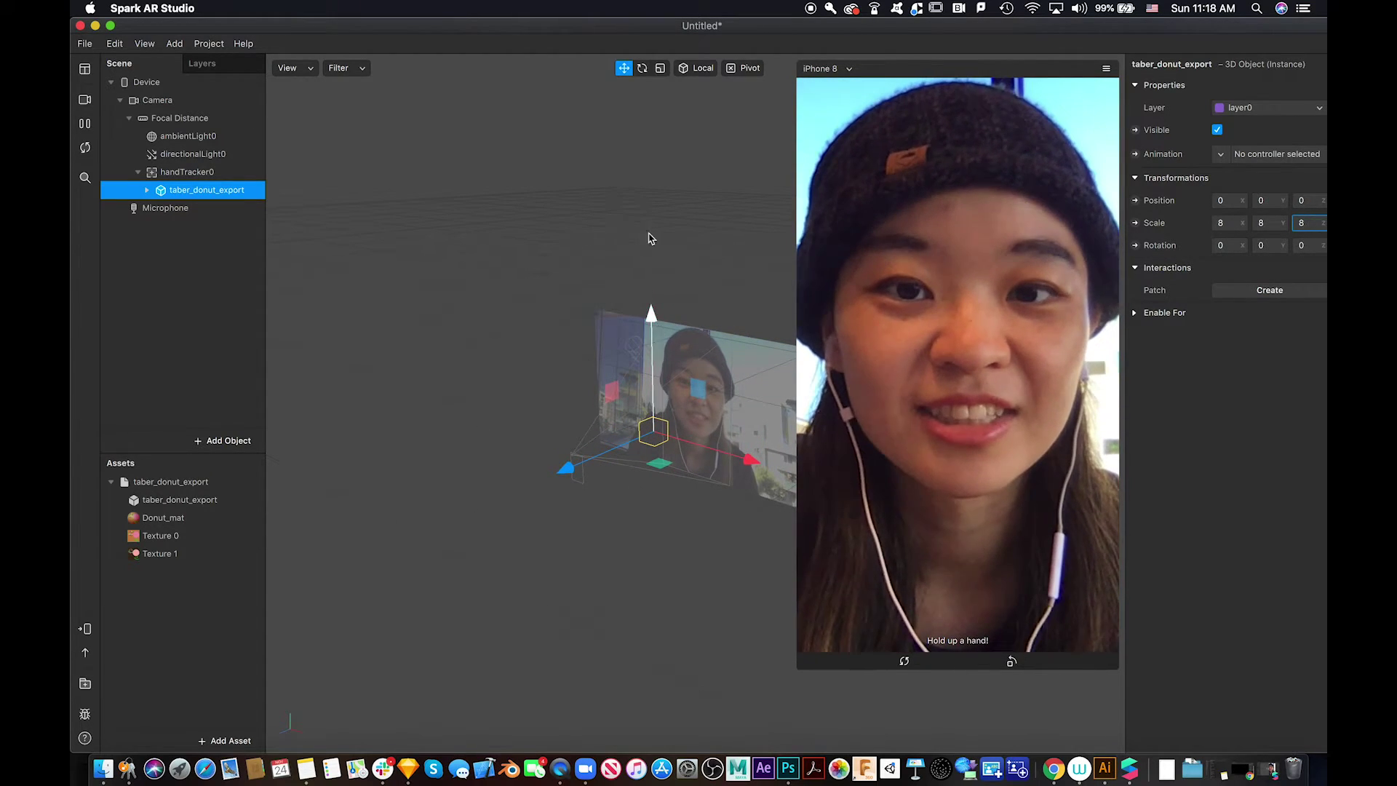
Step: Rotate the donut to about 46.2° on X and nudge it down along Y
{"action": "left_click", "coordinate": [641, 68]}
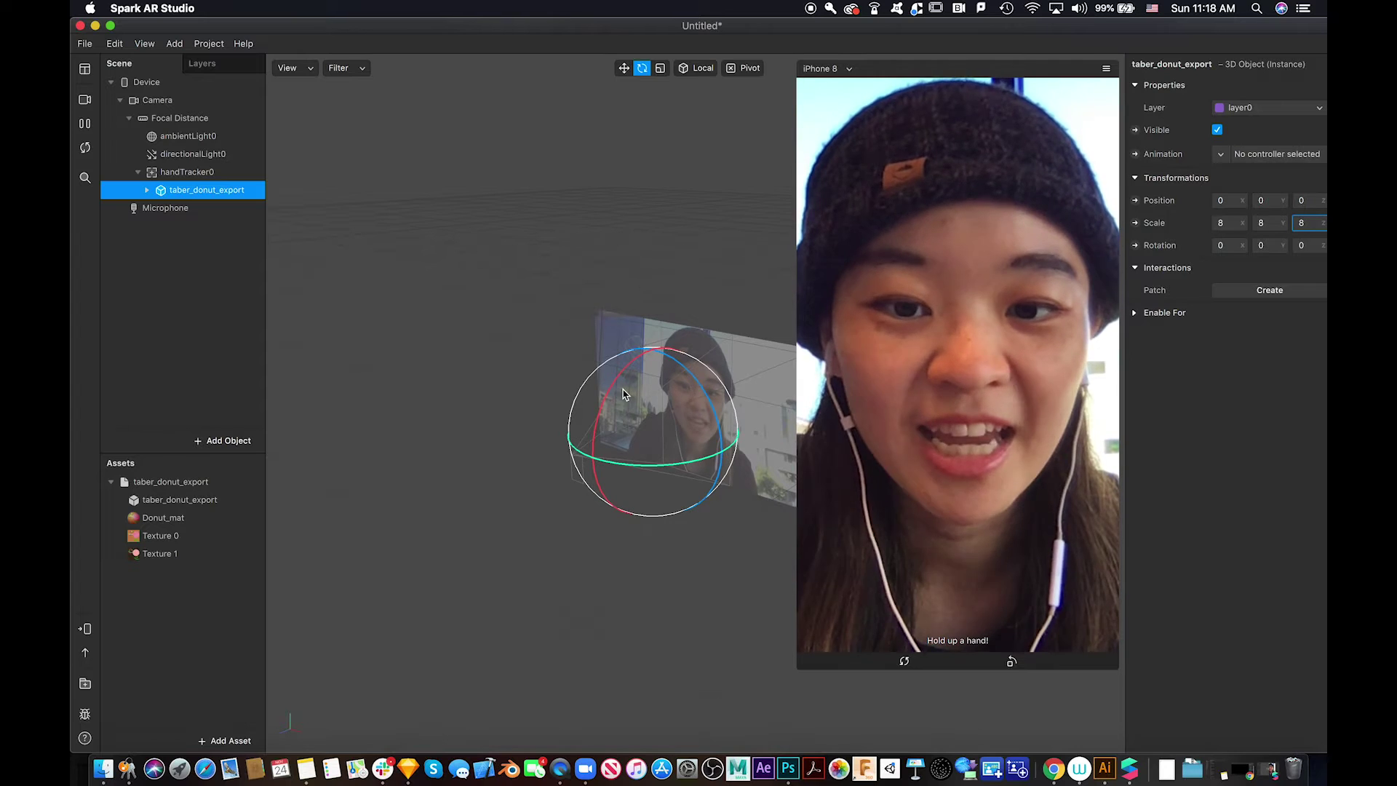
{"action": "left_click_drag", "start_coordinate": [603, 398], "coordinate": [598, 444]}
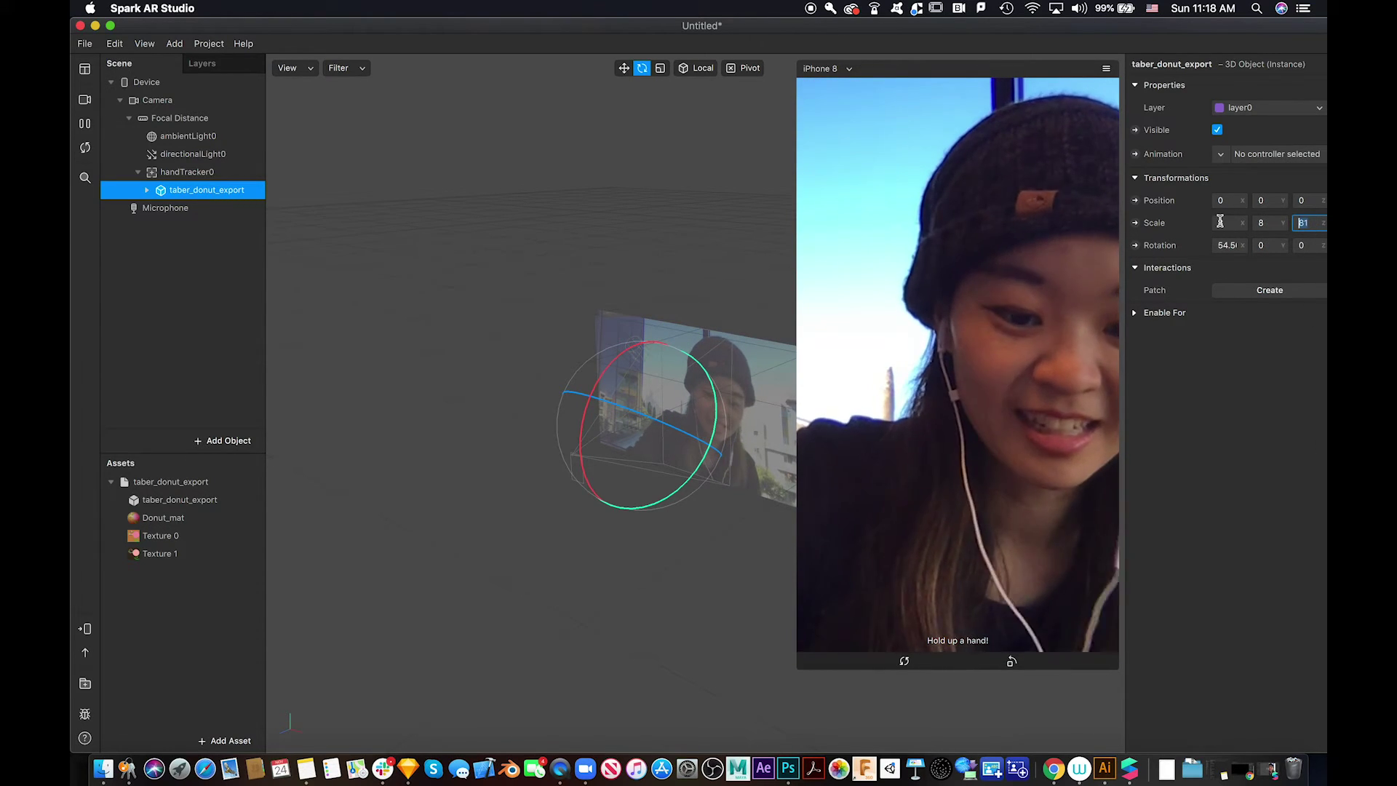
{"action": "left_click", "coordinate": [222, 193]}
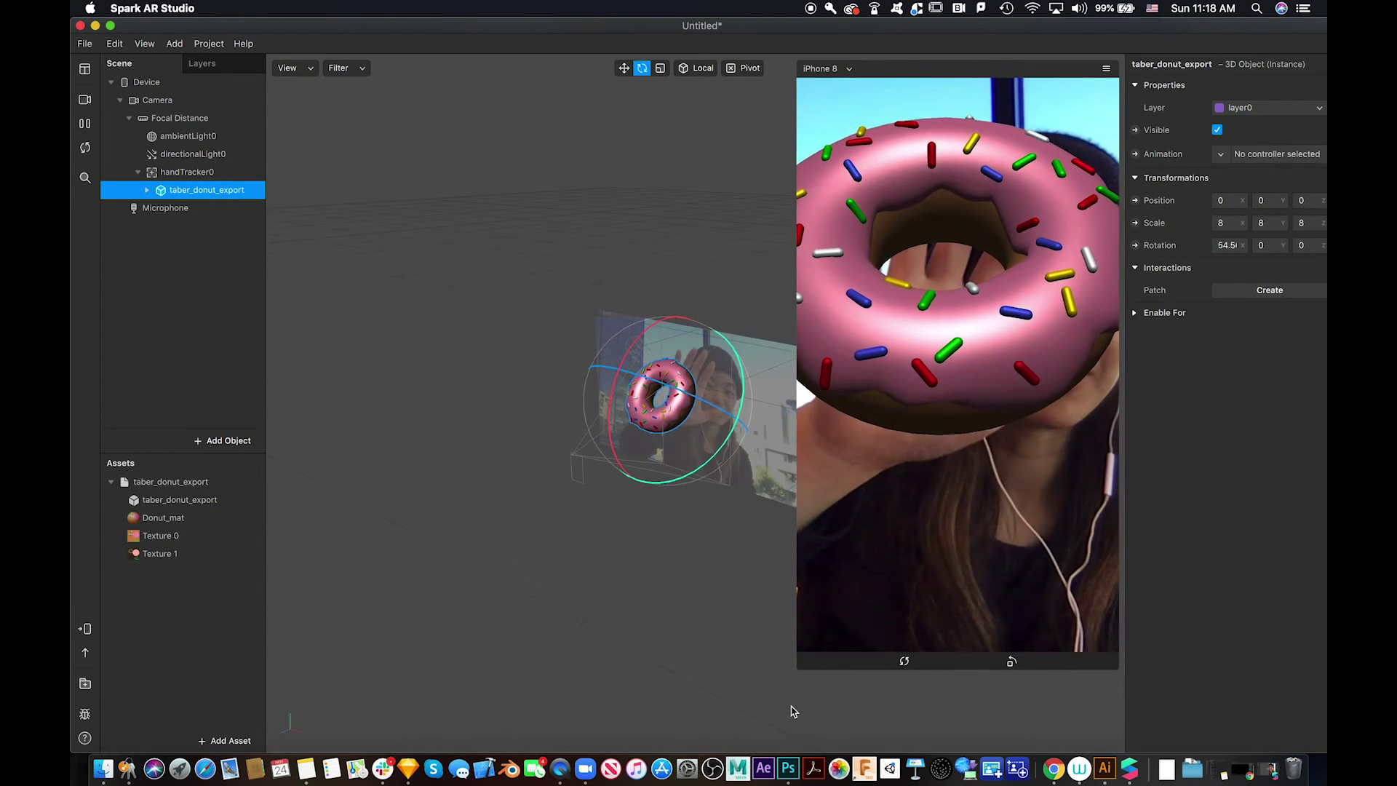
{"action": "left_click_drag", "start_coordinate": [645, 454], "coordinate": [575, 272]}
{"action": "left_click", "coordinate": [625, 69]}
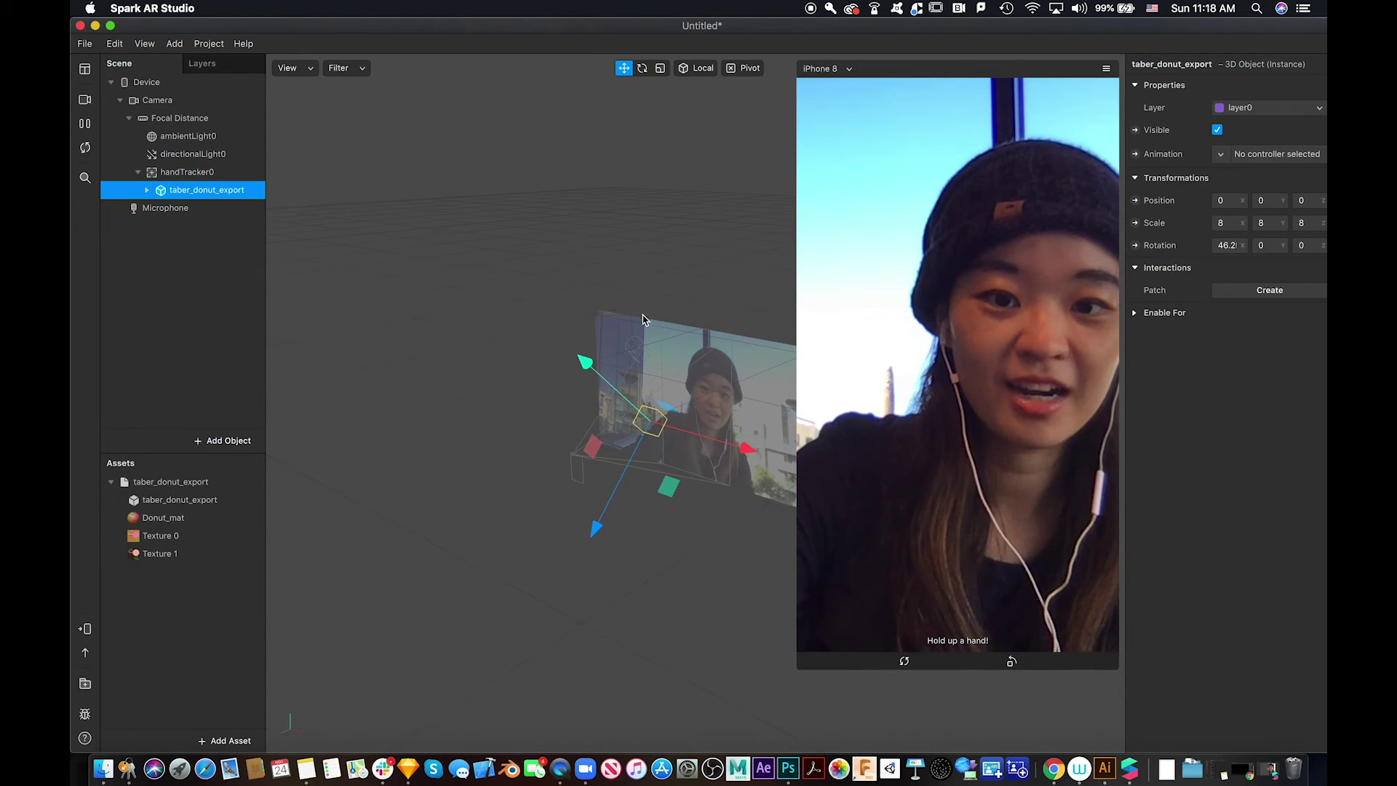
{"action": "left_click_drag", "start_coordinate": [586, 362], "coordinate": [595, 373]}
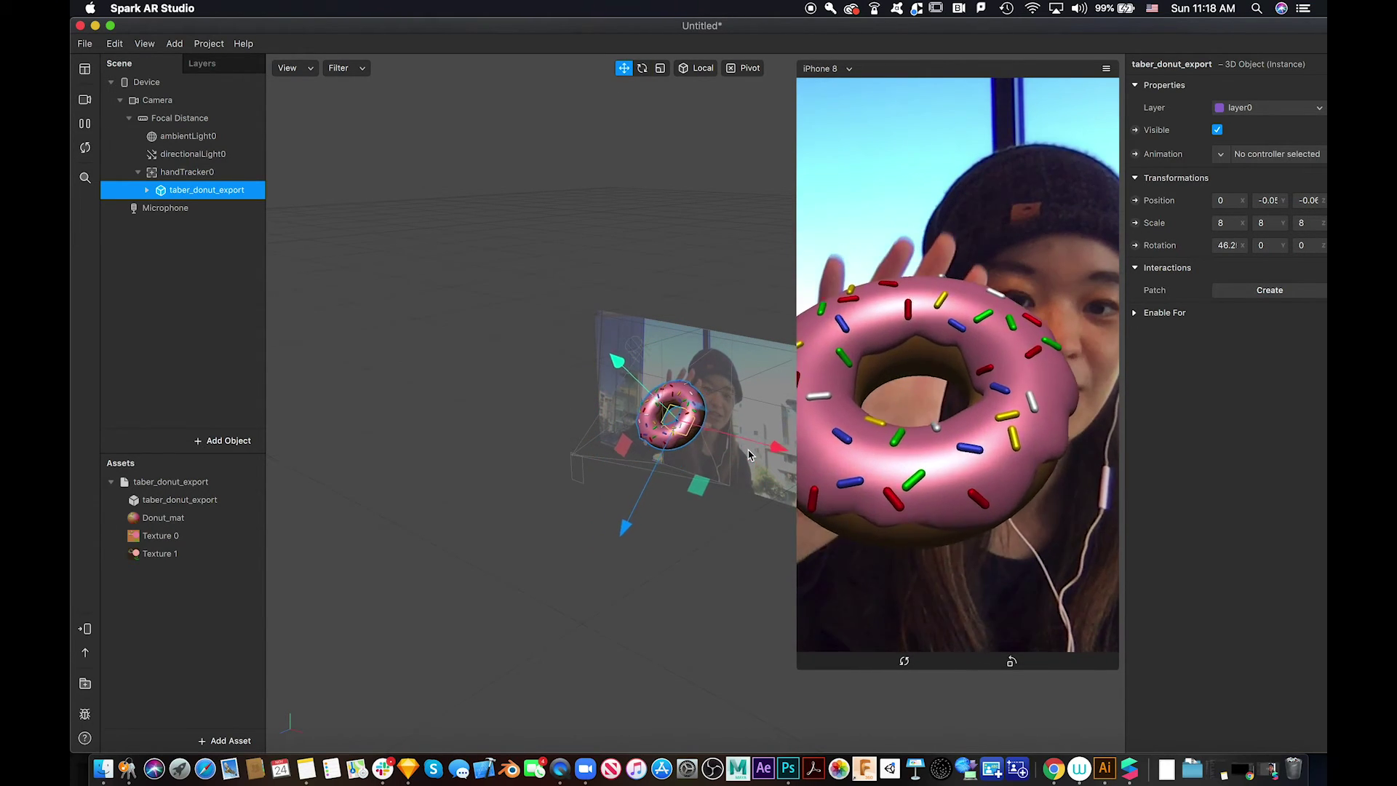